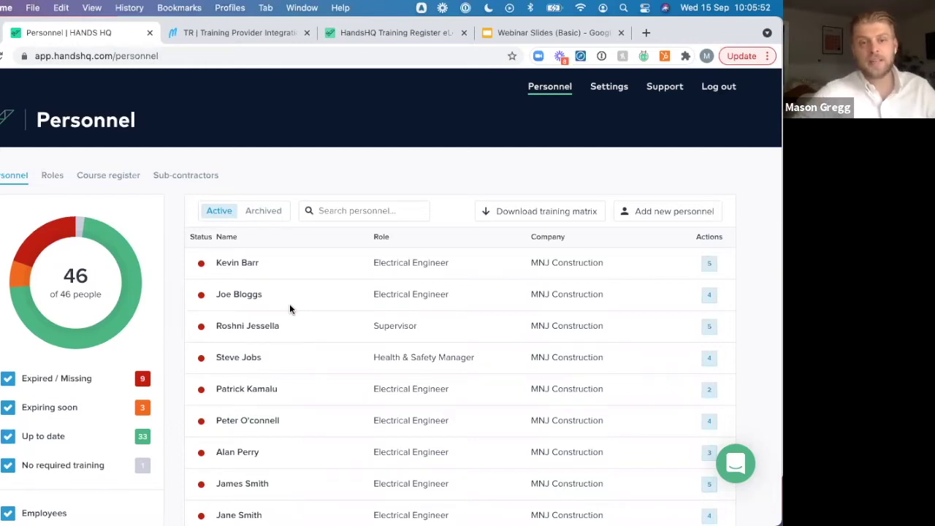
Browse the personnel list, briefly showing only sub-contractors, then include employees again
scroll(289, 304, "down", 3)
scroll(289, 304, "up", 3)
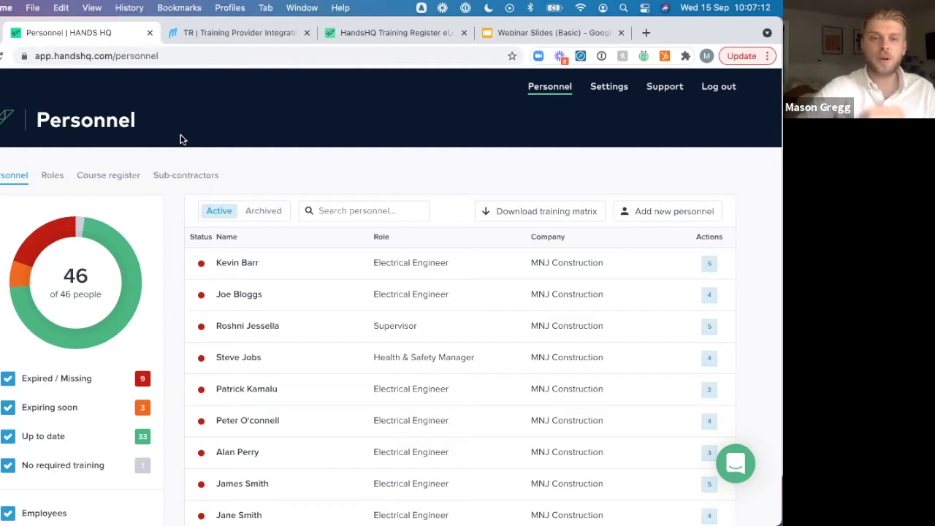
scroll(338, 442, "down", 3)
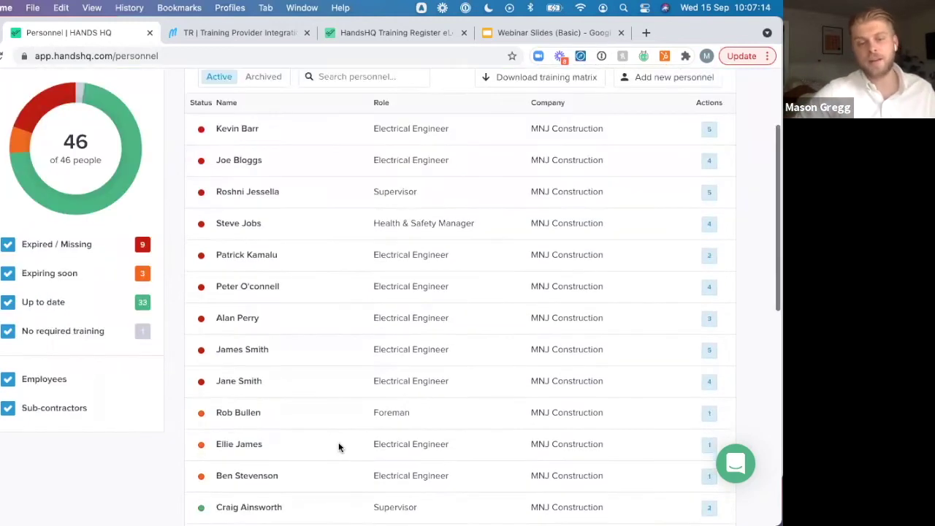
scroll(338, 446, "down", 2)
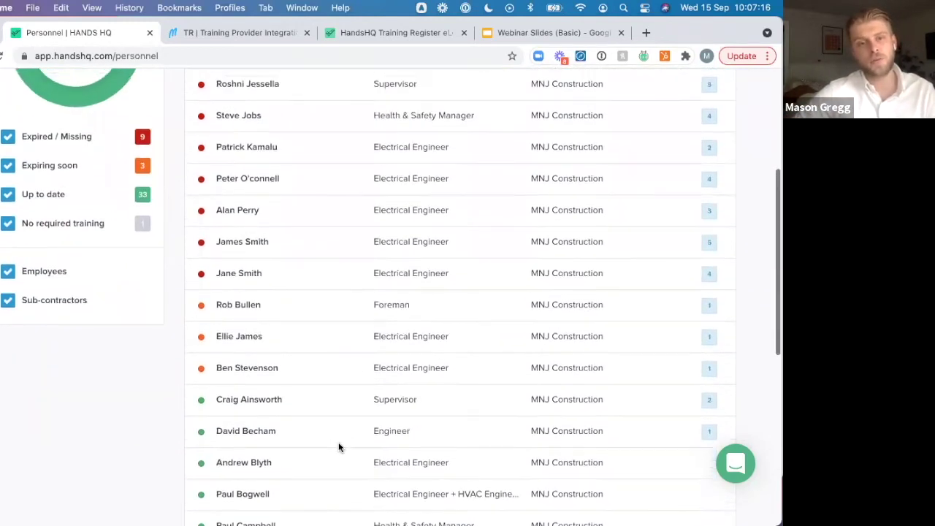
scroll(338, 446, "up", 2)
scroll(339, 442, "up", 3)
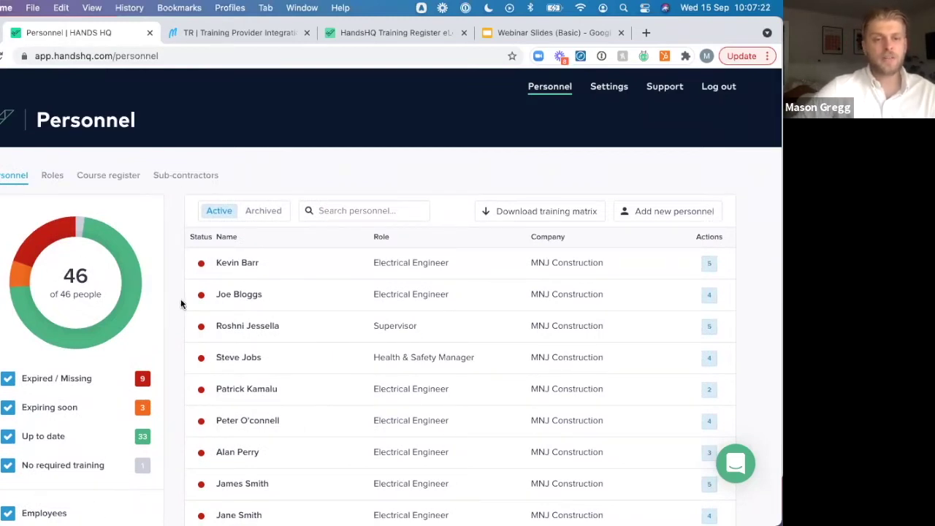
scroll(182, 304, "down", 2)
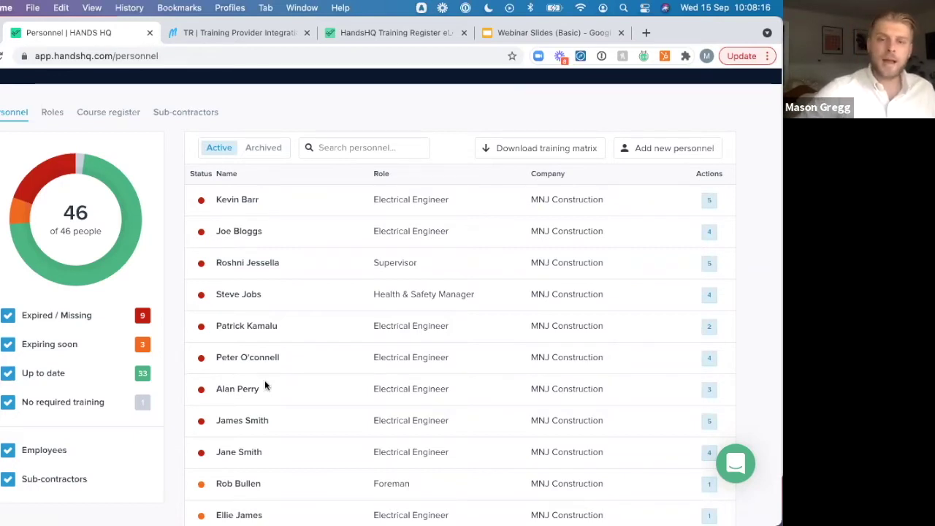
scroll(265, 385, "down", 3)
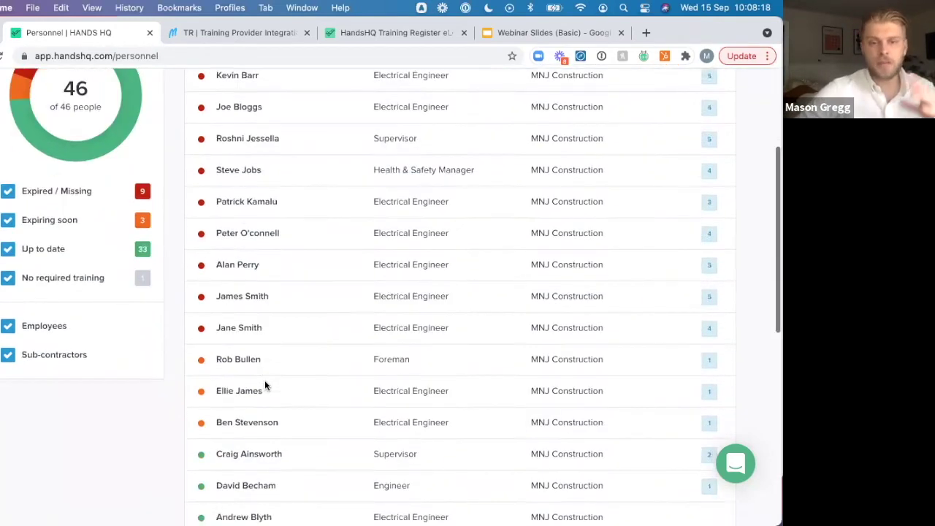
scroll(265, 385, "down", 1)
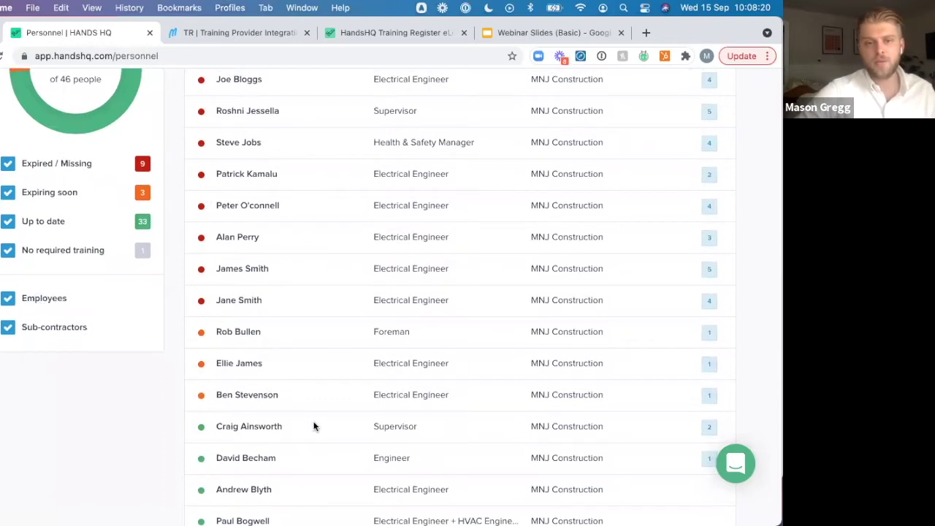
scroll(314, 426, "up", 5)
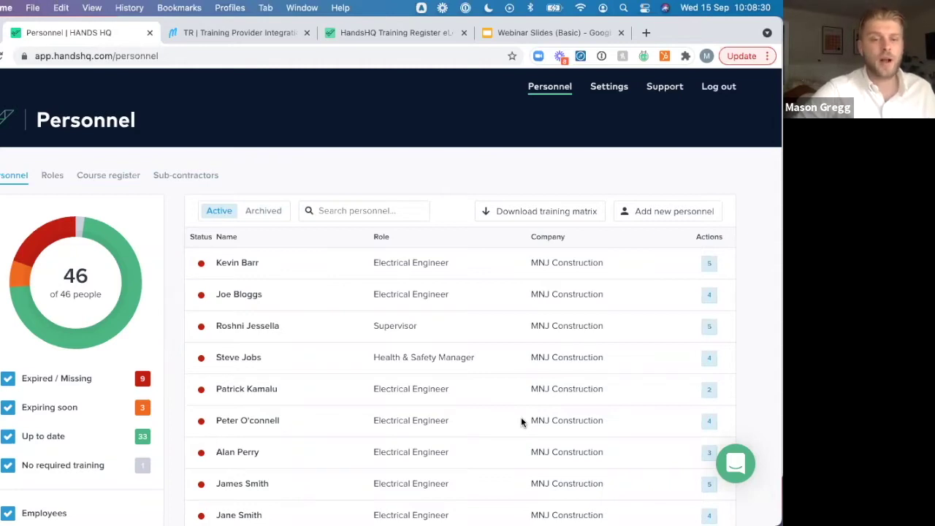
scroll(521, 420, "down", 2)
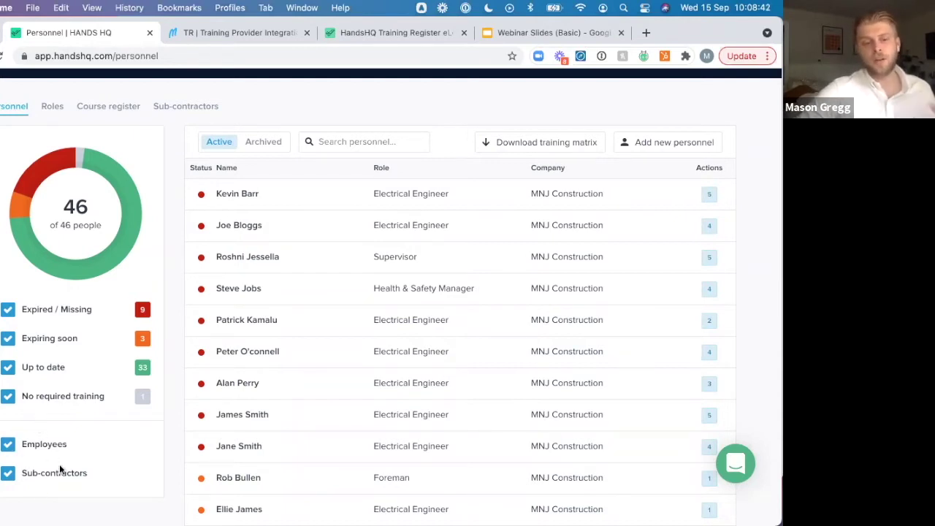
left_click(8, 447)
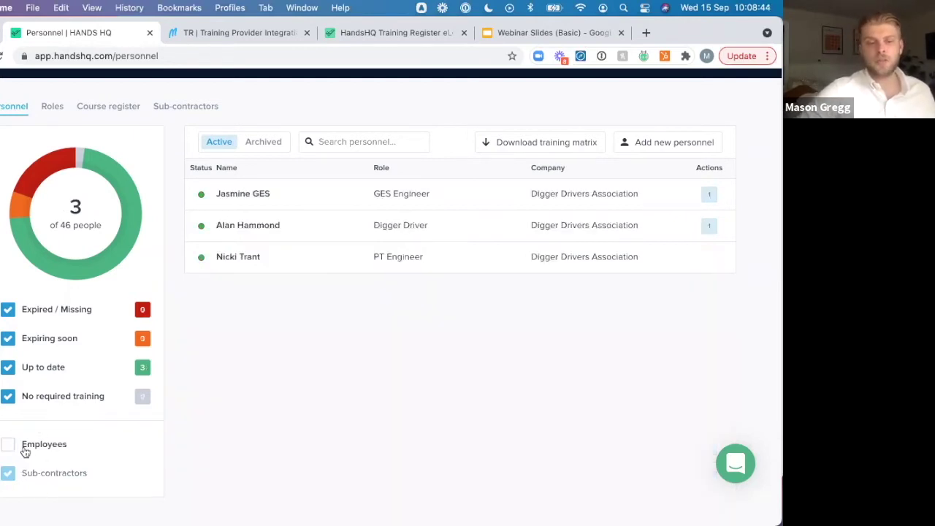
left_click(8, 447)
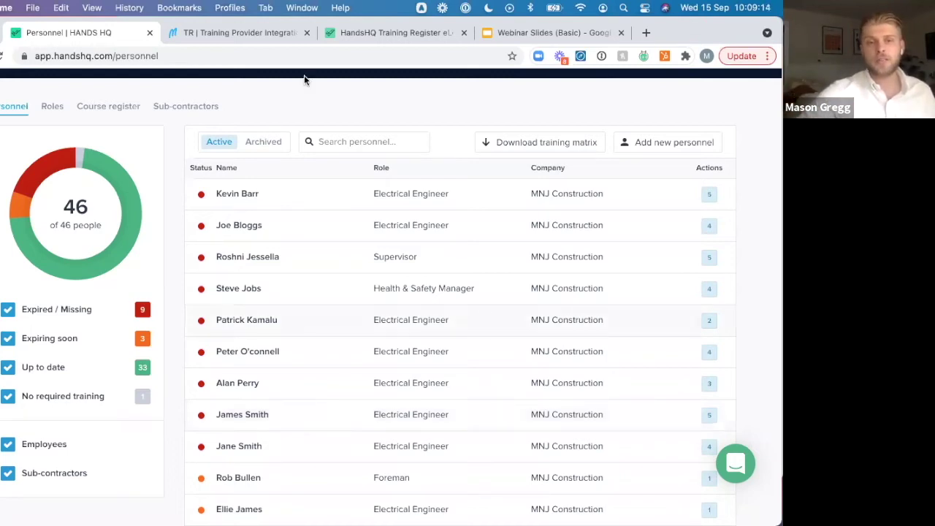
View the archived personnel, then return to the active personnel list
left_click(263, 144)
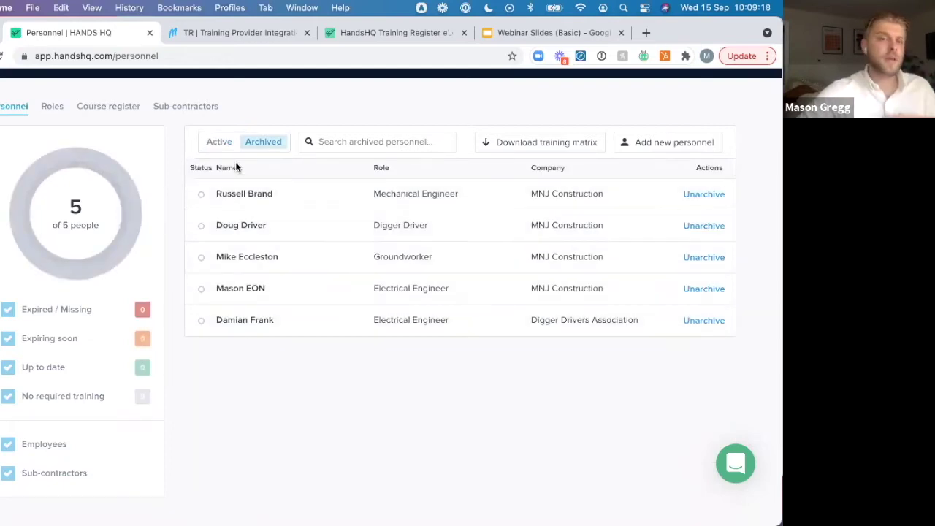
left_click(222, 146)
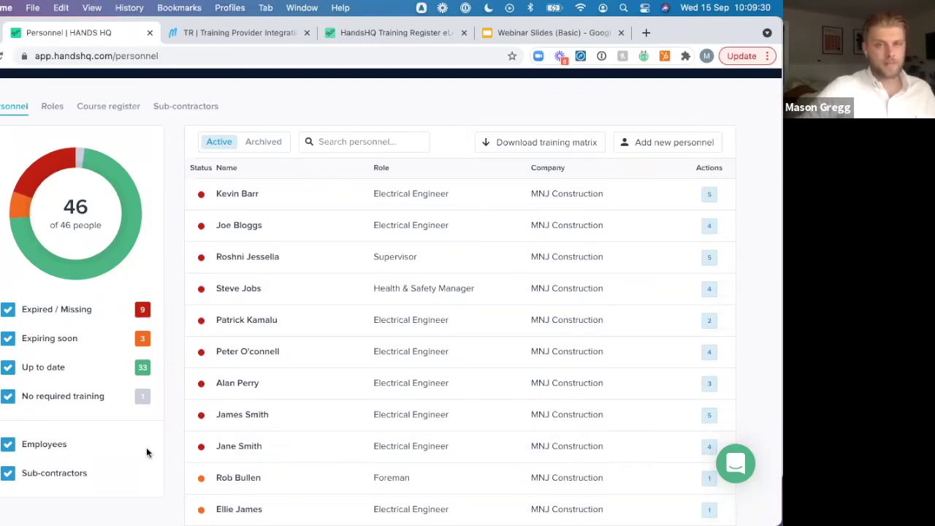
scroll(146, 450, "up", 3)
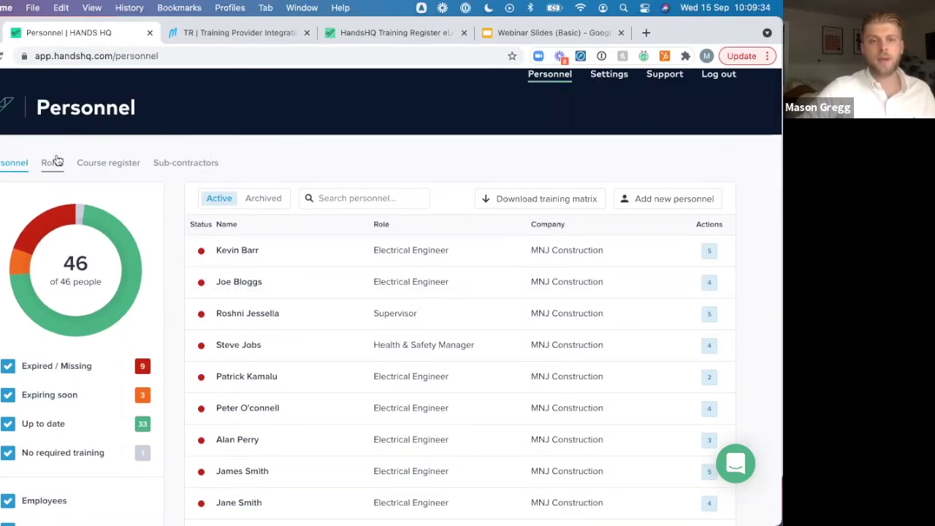
Open the Electrical Engineer role from the Roles list and review its required courses
left_click(53, 162)
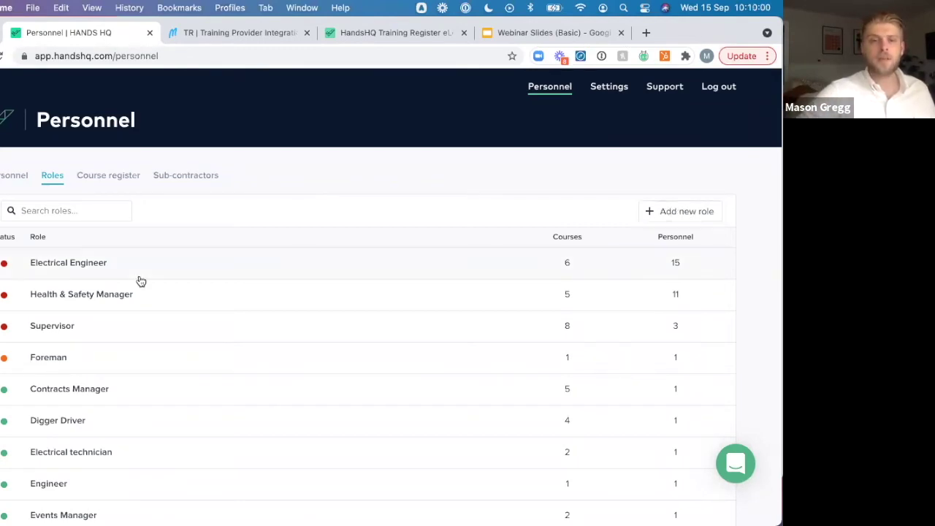
left_click(565, 265)
left_click(629, 239)
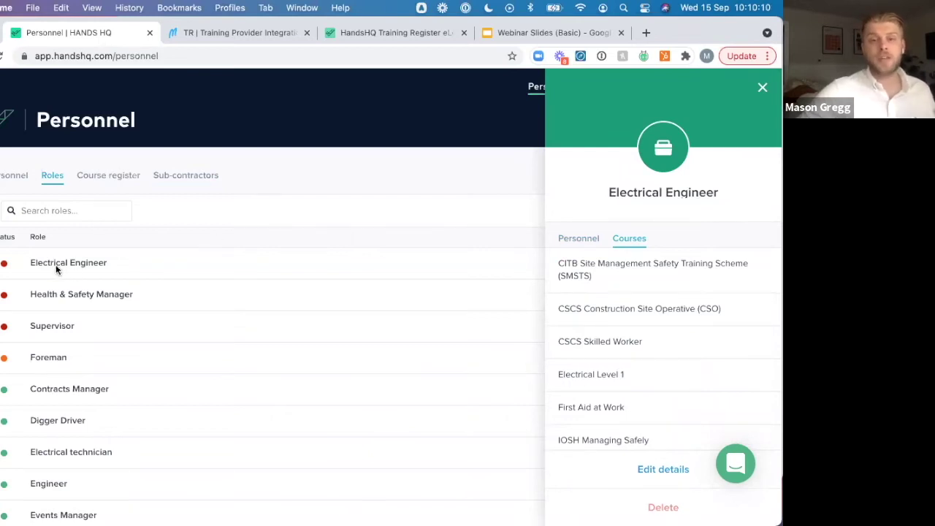
scroll(647, 358, "down", 1)
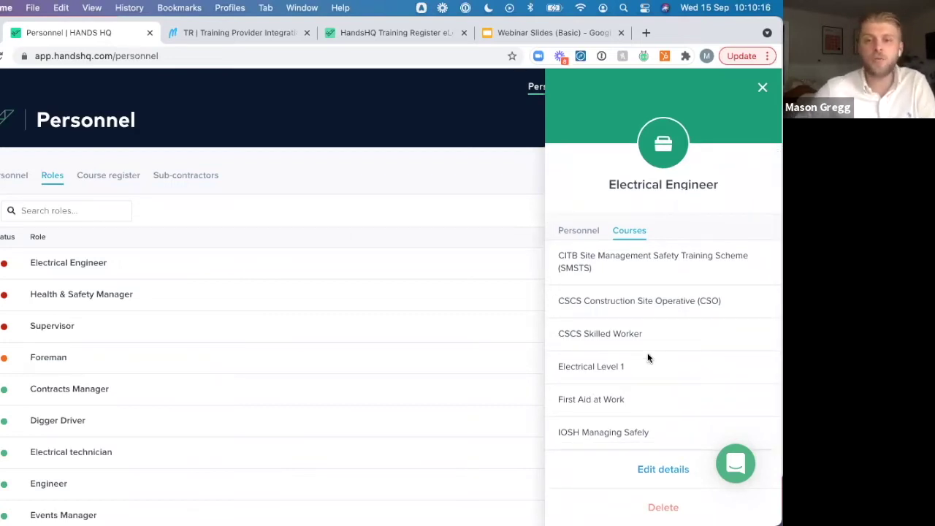
Review the people holding Electrical Engineer, then close the panel and show the course register
left_click(586, 230)
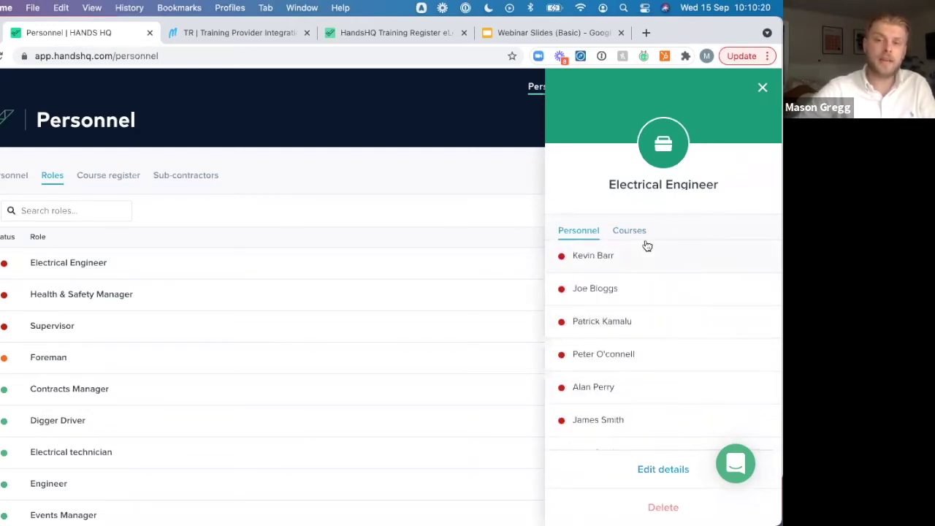
scroll(646, 246, "down", 5)
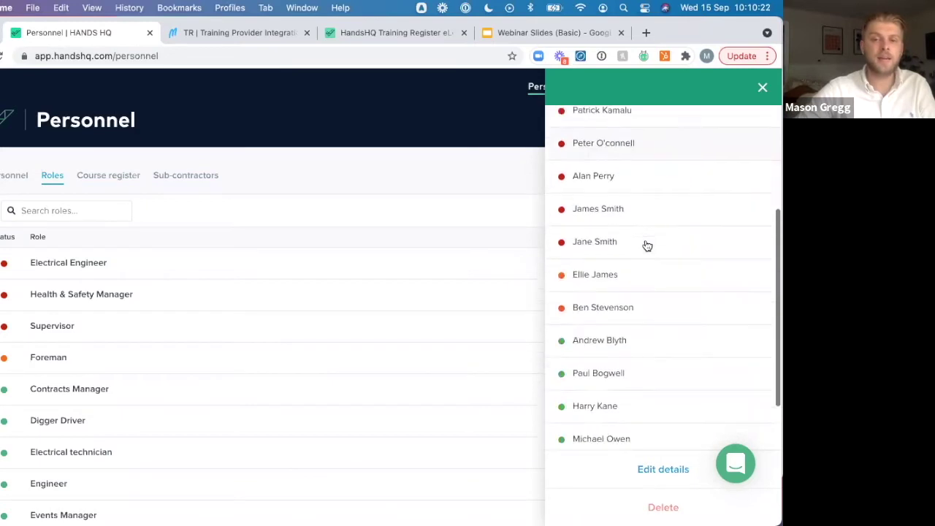
scroll(646, 245, "down", 1)
scroll(646, 246, "up", 6)
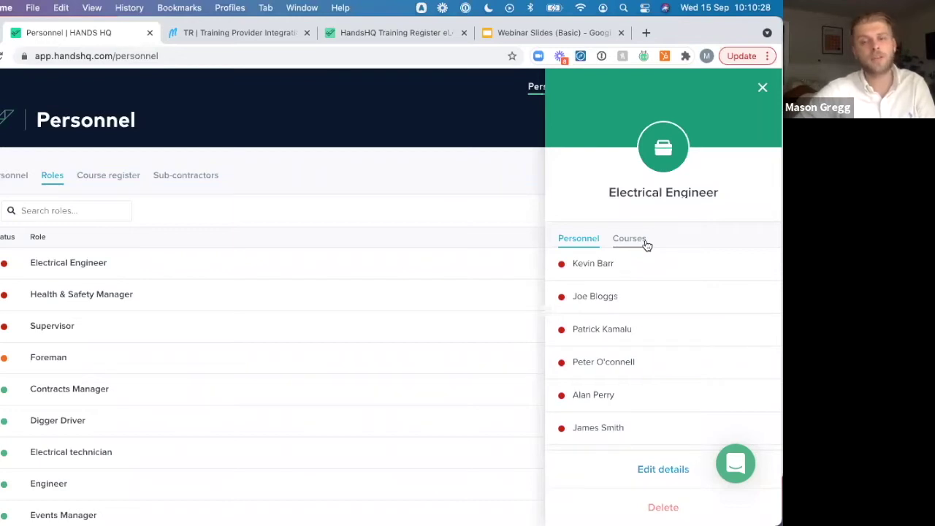
scroll(599, 408, "down", 5)
scroll(600, 407, "down", 3)
scroll(600, 408, "up", 10)
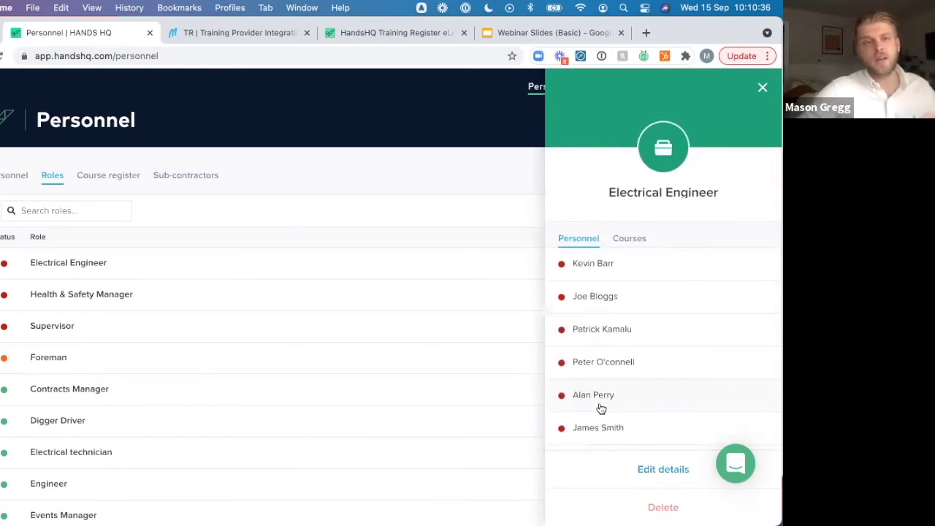
scroll(600, 408, "down", 1)
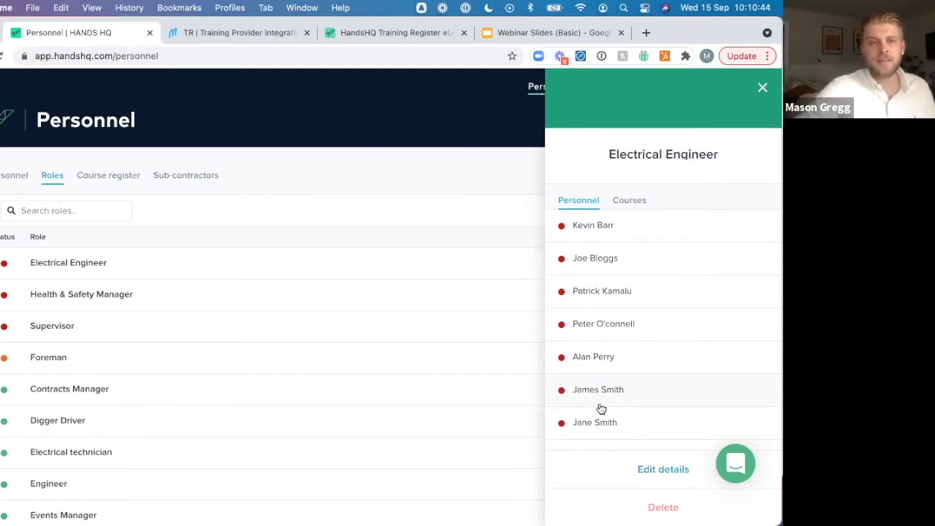
left_click(764, 89)
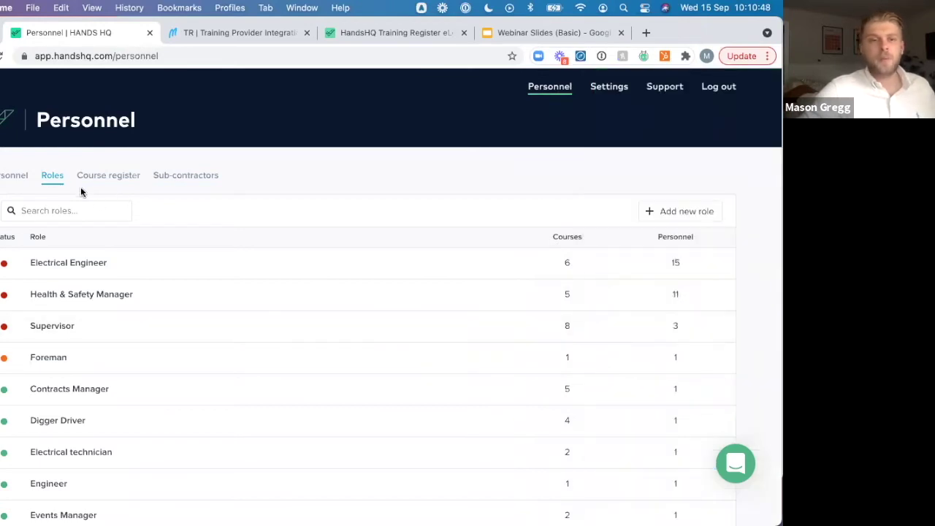
left_click(105, 182)
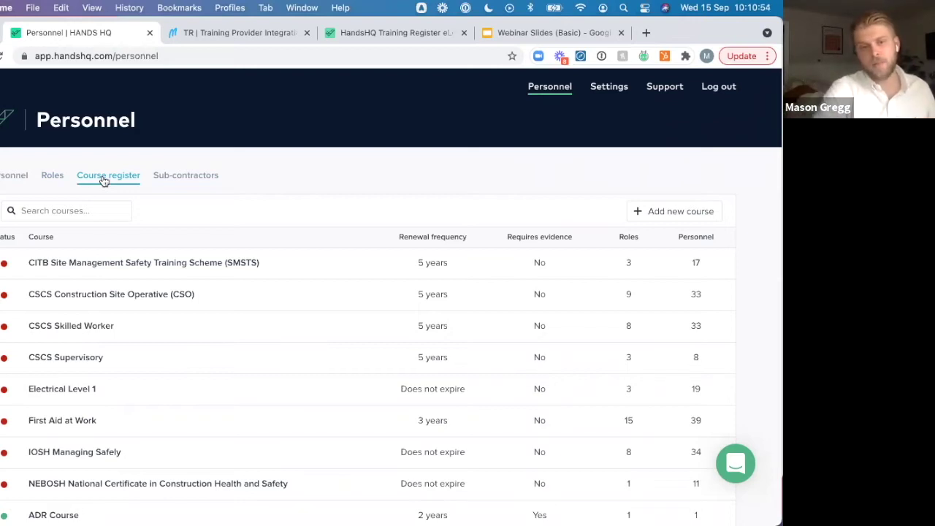
Open First Aid at Work from the course register and review the personnel holding it
scroll(265, 411, "down", 1)
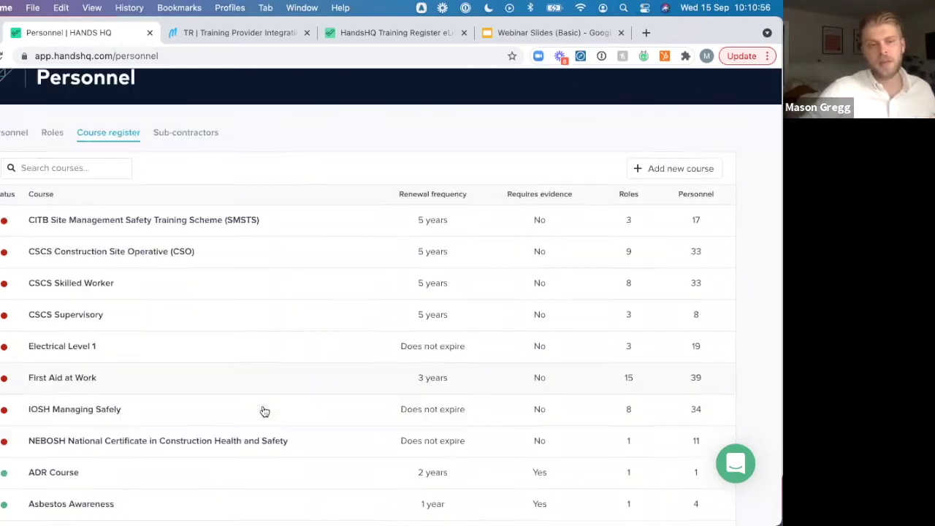
scroll(264, 411, "down", 5)
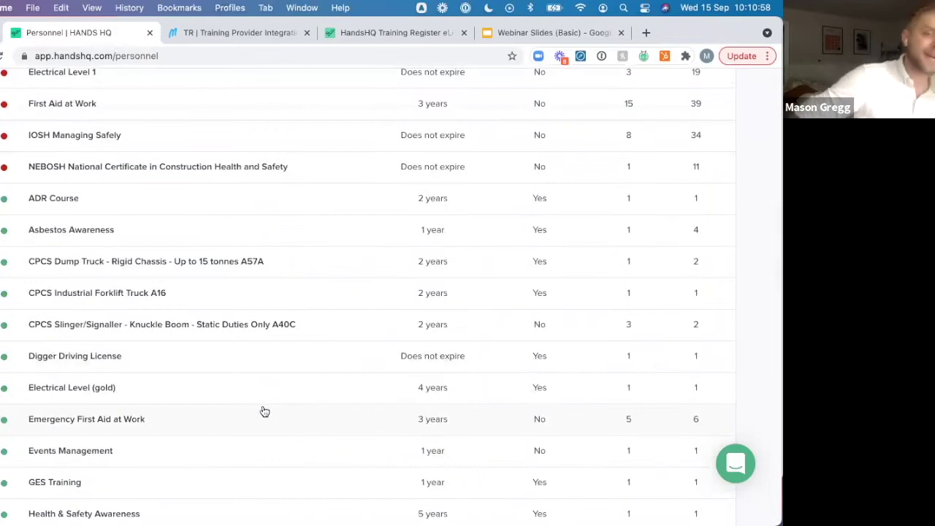
scroll(264, 411, "up", 2)
scroll(265, 412, "up", 2)
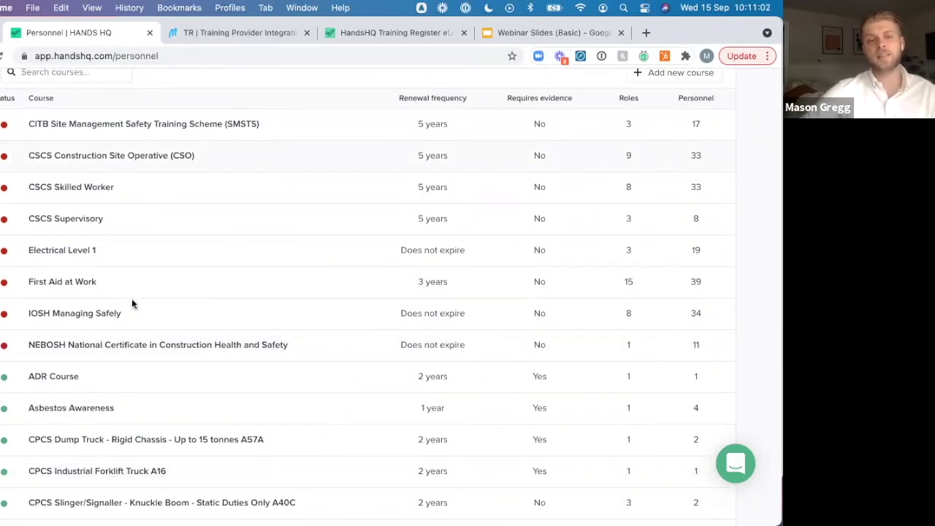
left_click(86, 290)
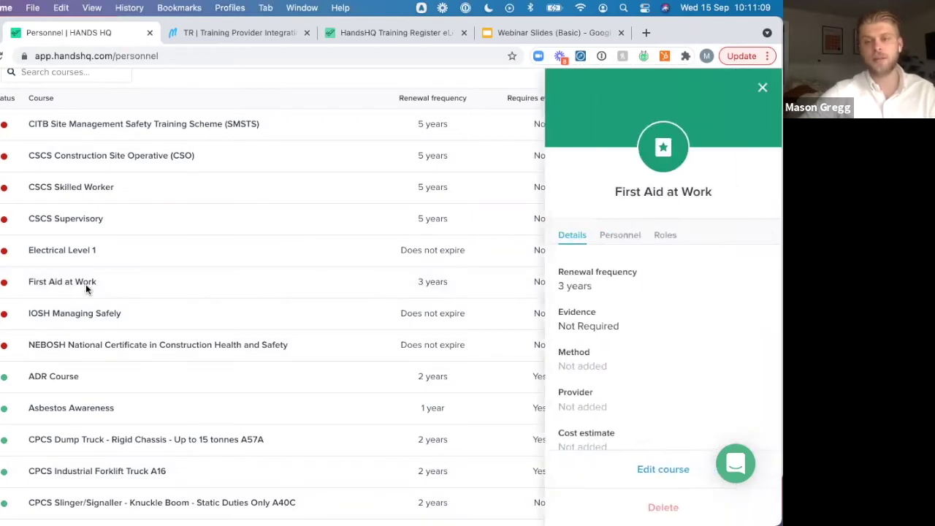
left_click(622, 237)
scroll(628, 220, "down", 2)
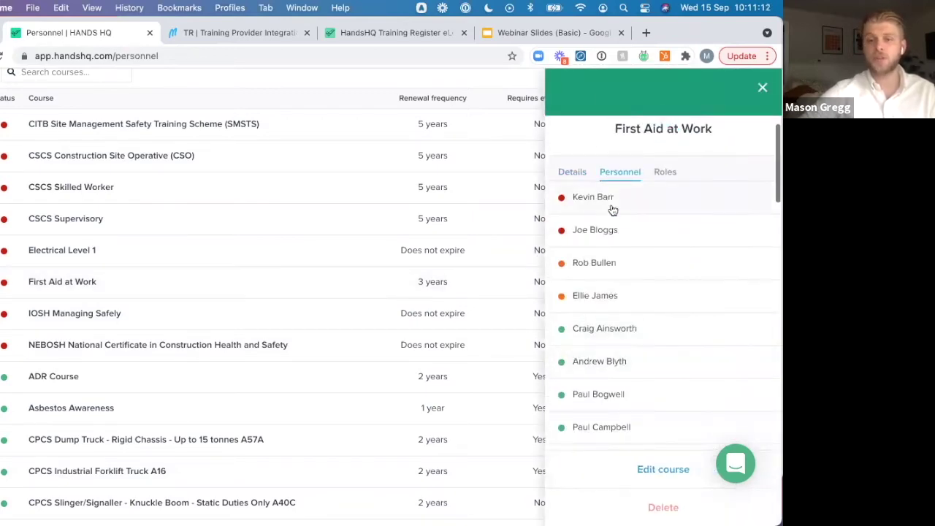
scroll(651, 382, "down", 3)
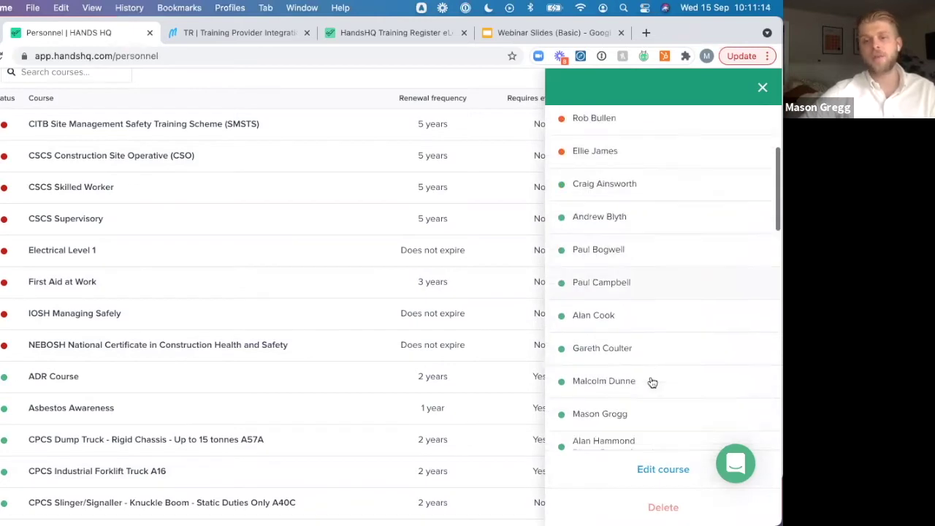
scroll(612, 449, "up", 3)
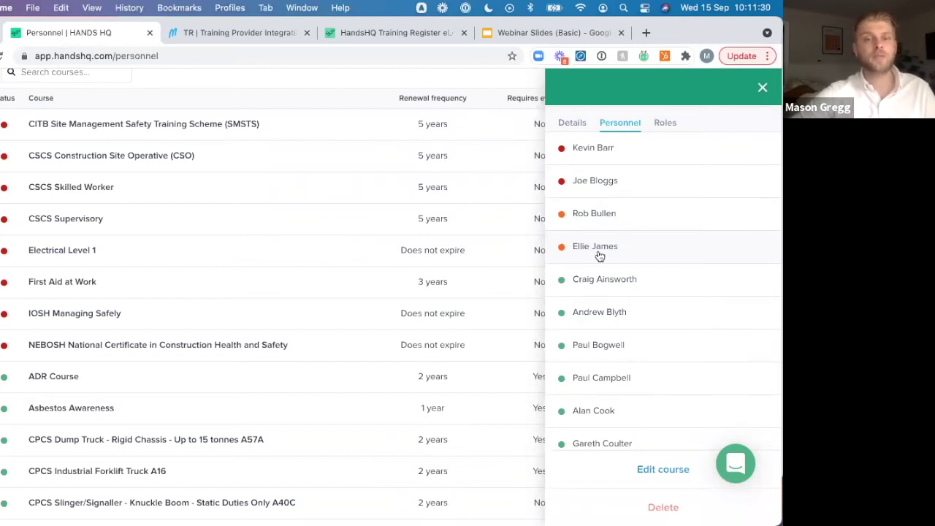
scroll(686, 241, "up", 3)
Review the roles requiring First Aid at Work, then return to its details
left_click(664, 236)
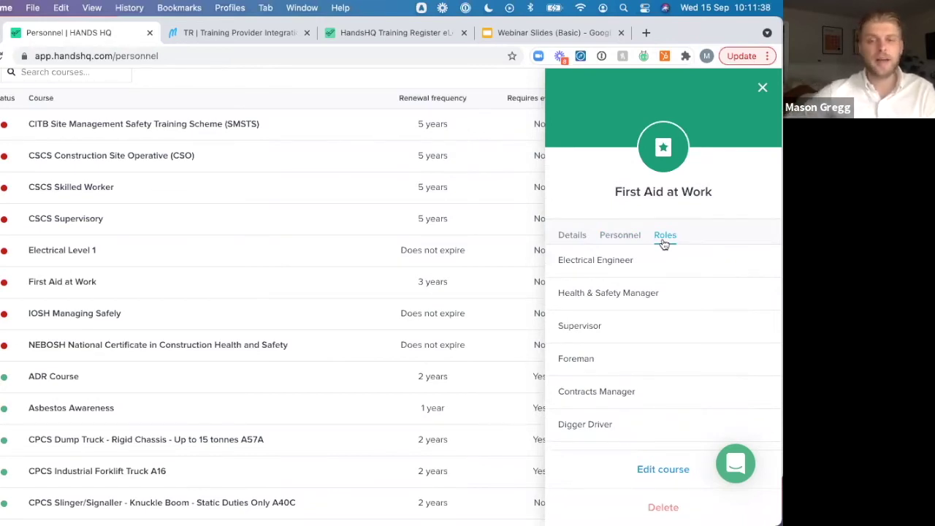
scroll(644, 335, "down", 1)
scroll(645, 334, "down", 3)
scroll(620, 215, "up", 3)
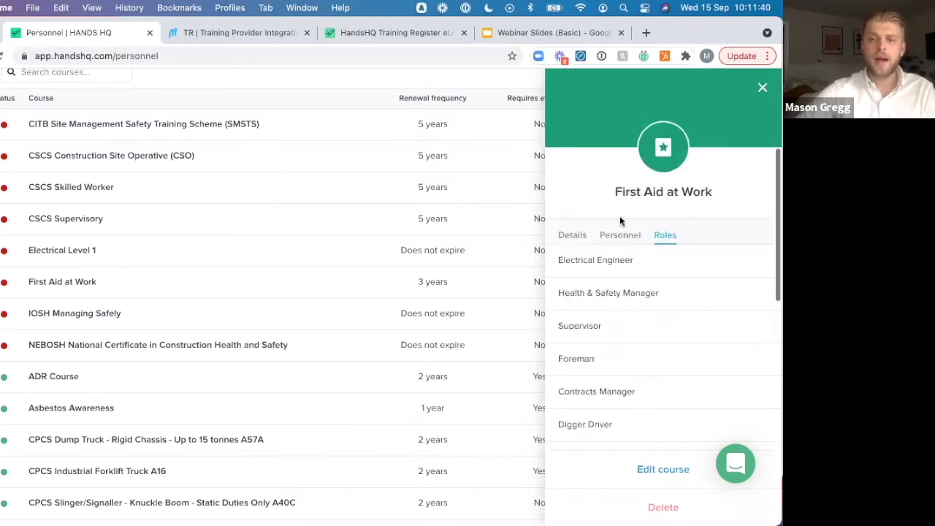
left_click(574, 239)
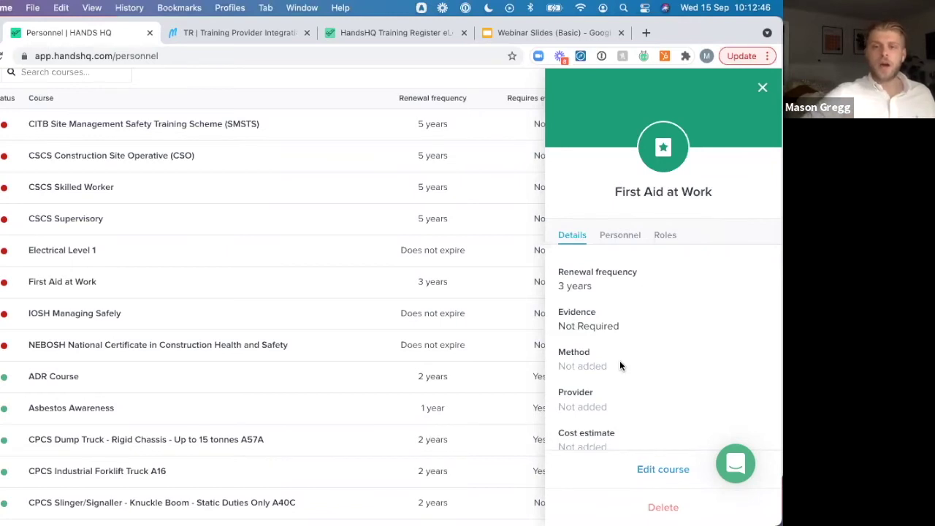
Read through the First Aid at Work details, then close the side panel
scroll(620, 365, "down", 2)
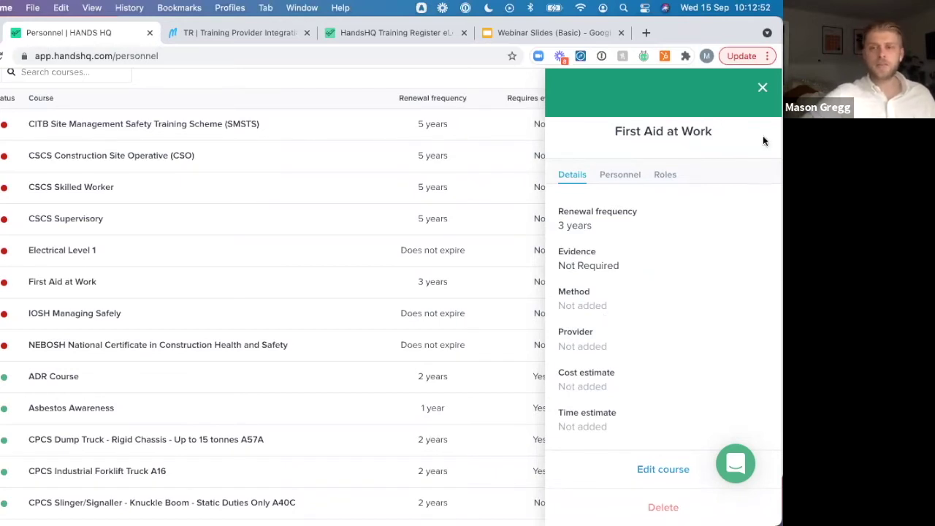
left_click(763, 90)
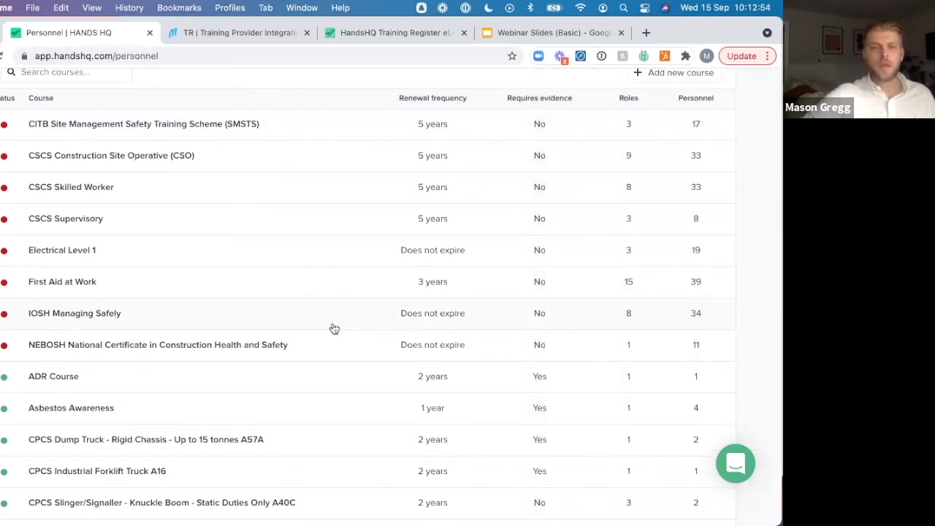
Bring up the Add new course search, then switch to the Personnel list
scroll(331, 328, "up", 3)
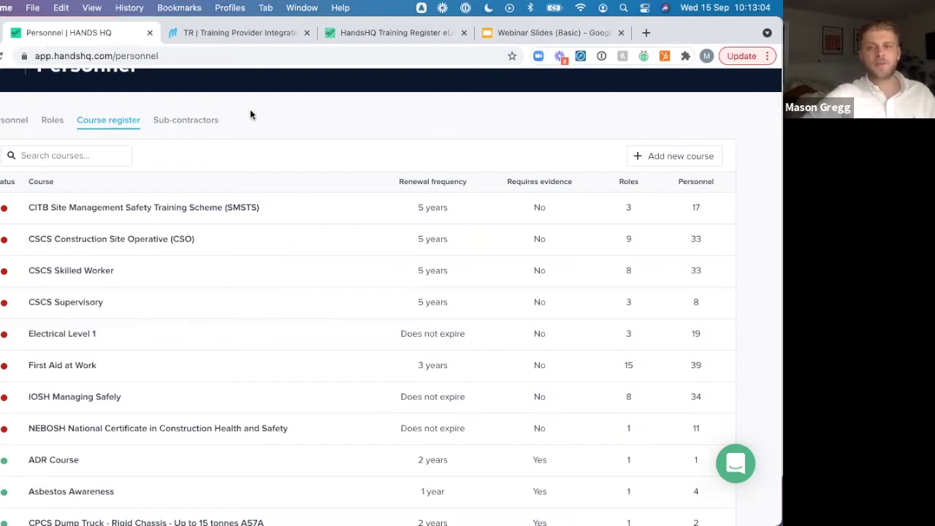
scroll(250, 115, "up", 1)
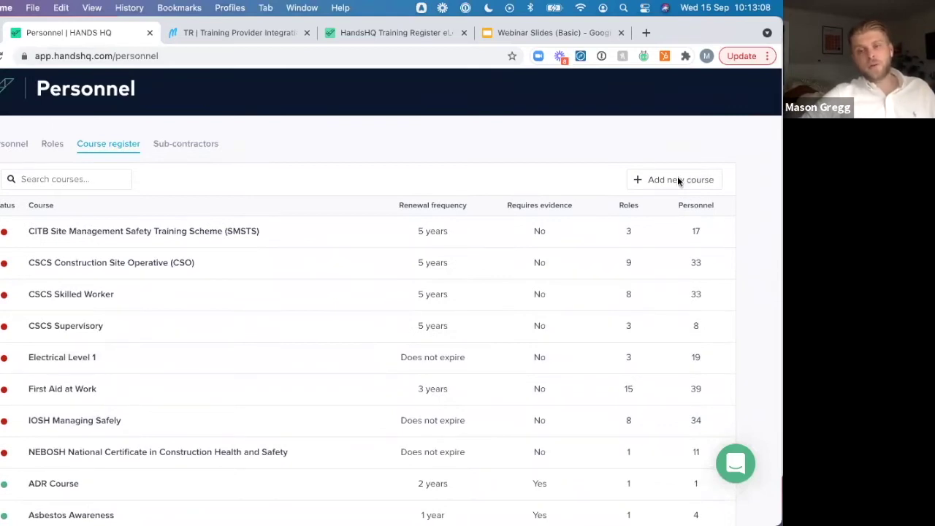
left_click(677, 179)
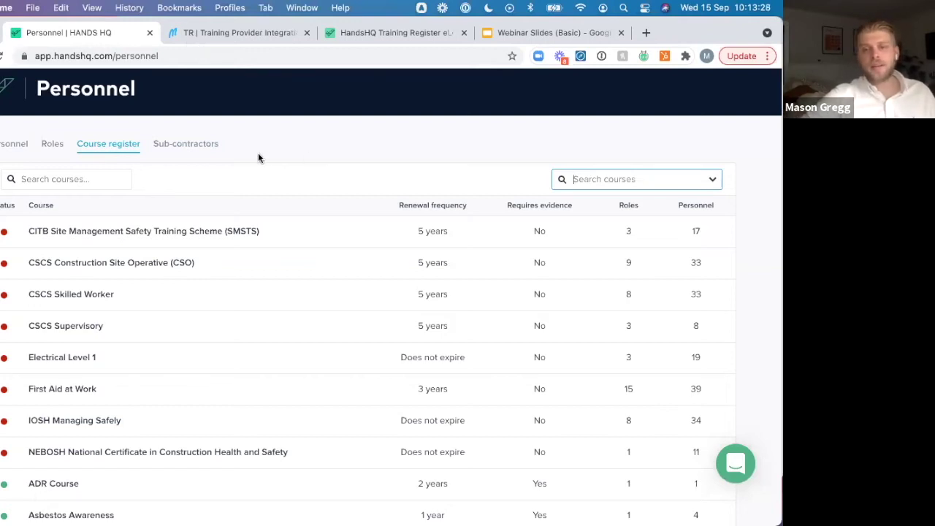
left_click(12, 145)
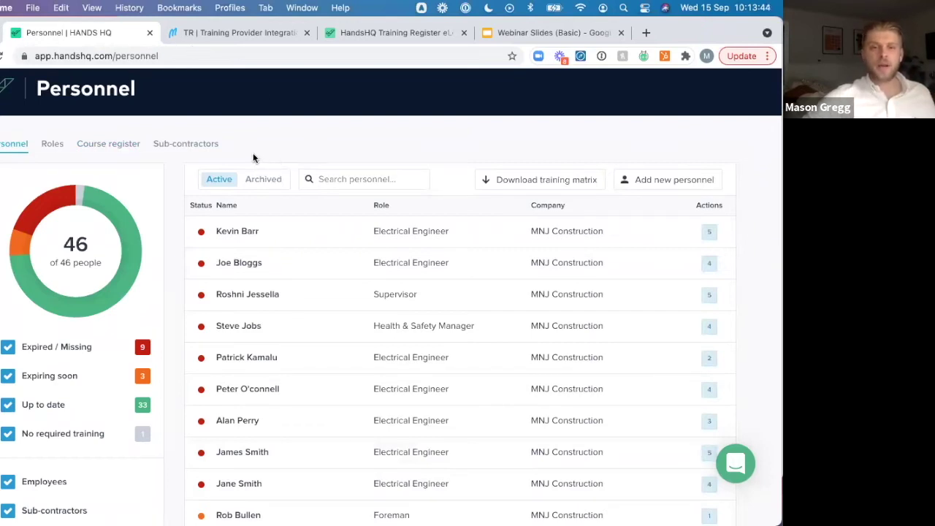
Start a new personnel record and enter the employee's first and last name
left_click(685, 179)
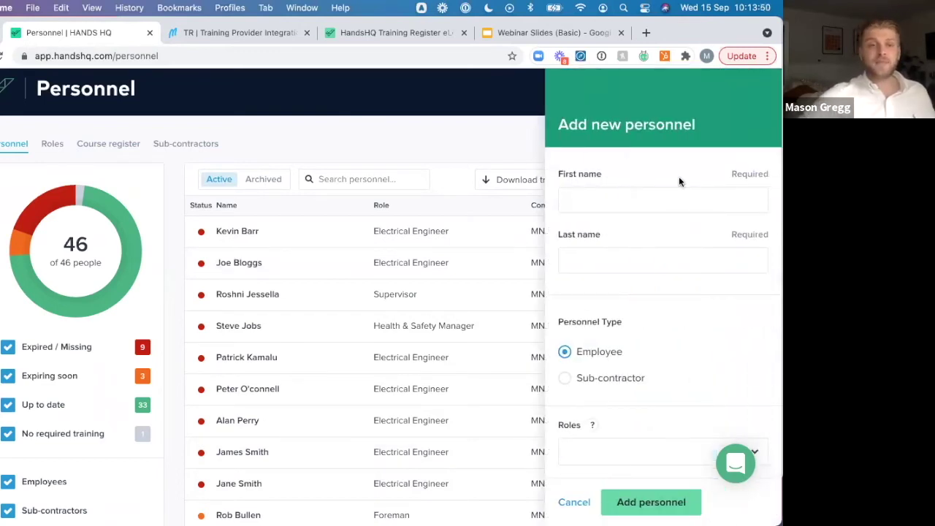
left_click(633, 203)
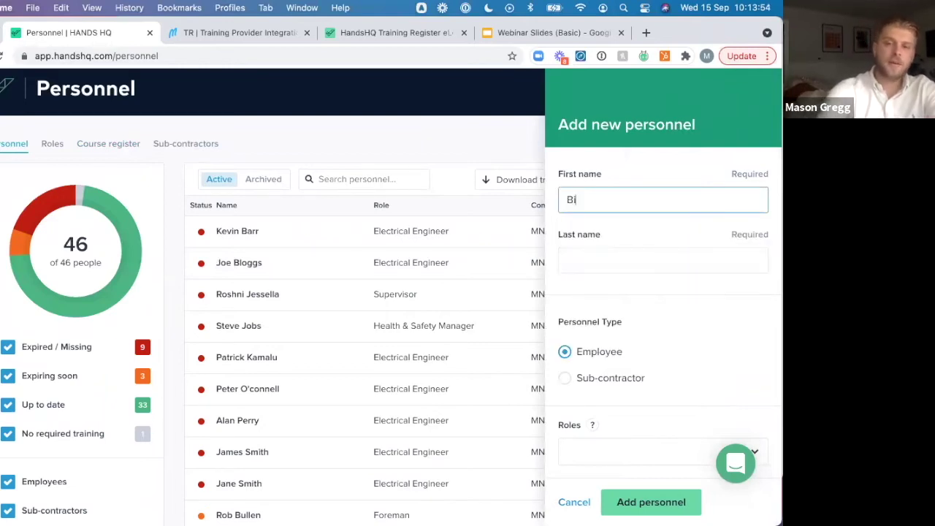
left_click(609, 263)
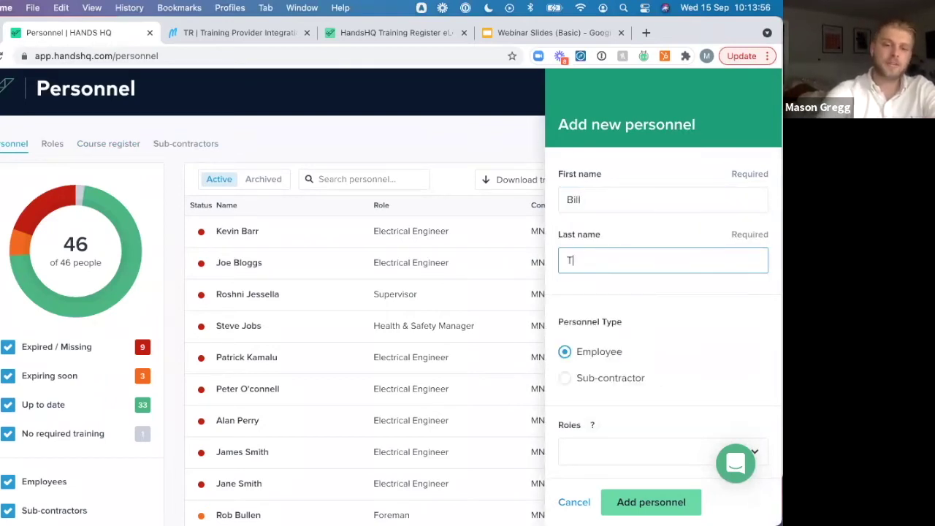
scroll(638, 306, "down", 2)
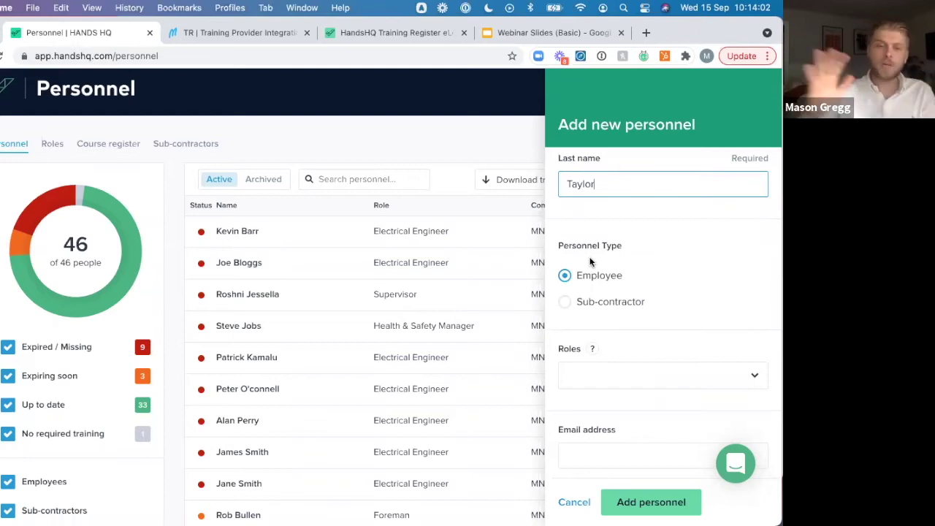
scroll(591, 261, "down", 2)
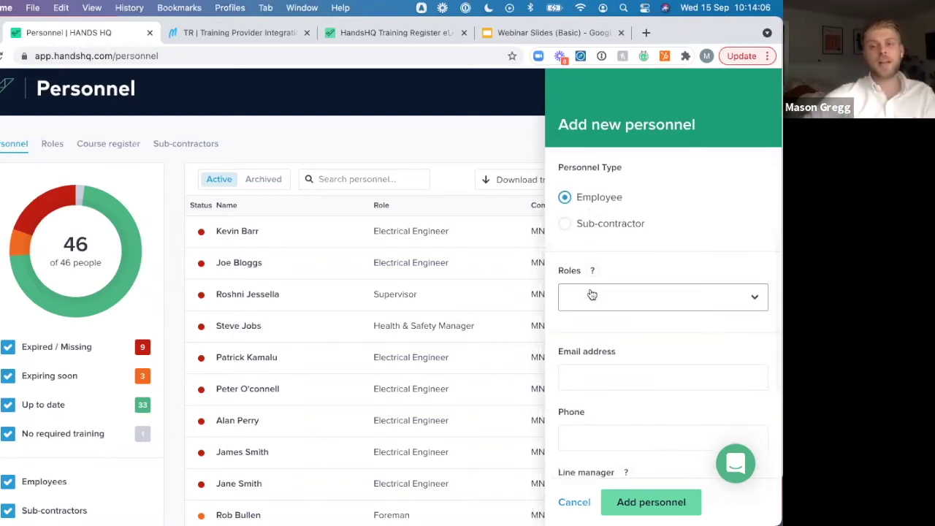
Assign the Health & Safety Manager role, fill the e-mail field, and save the employee
left_click(593, 296)
type("heal")
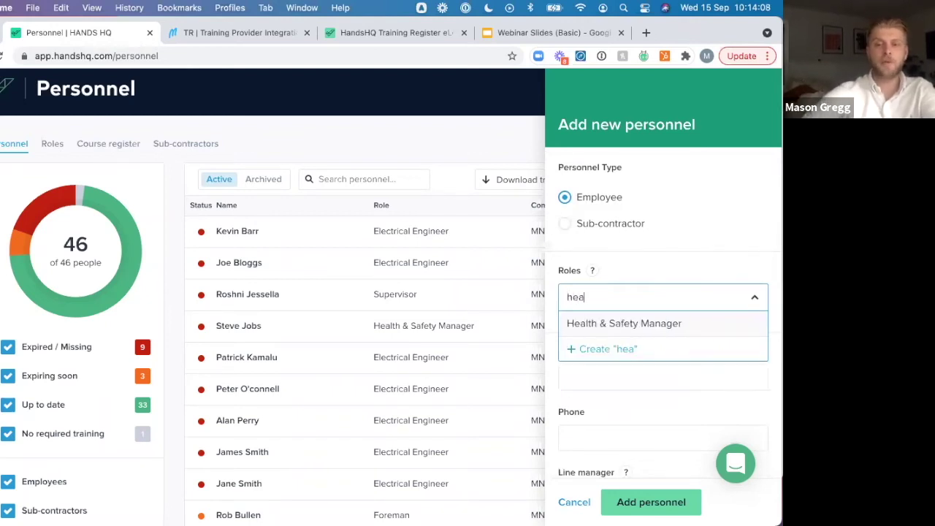
left_click(635, 330)
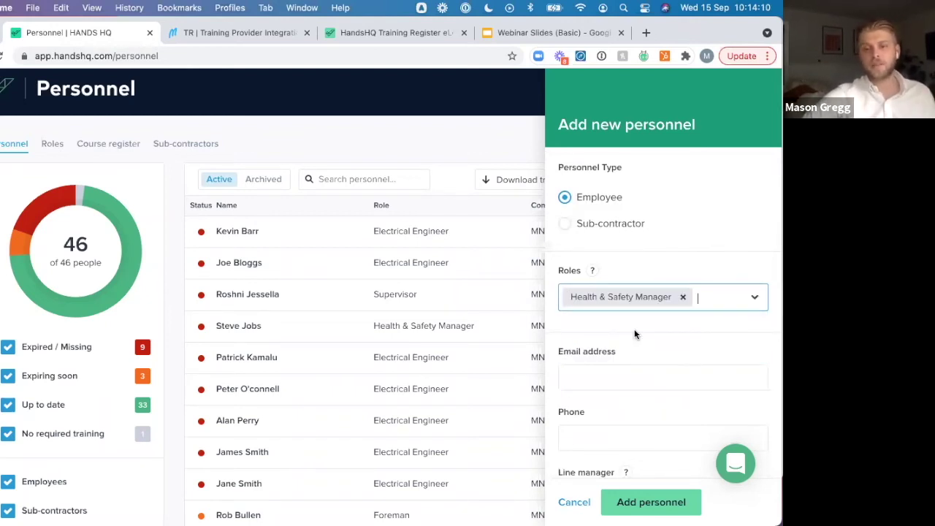
scroll(634, 334, "down", 2)
left_click(599, 306)
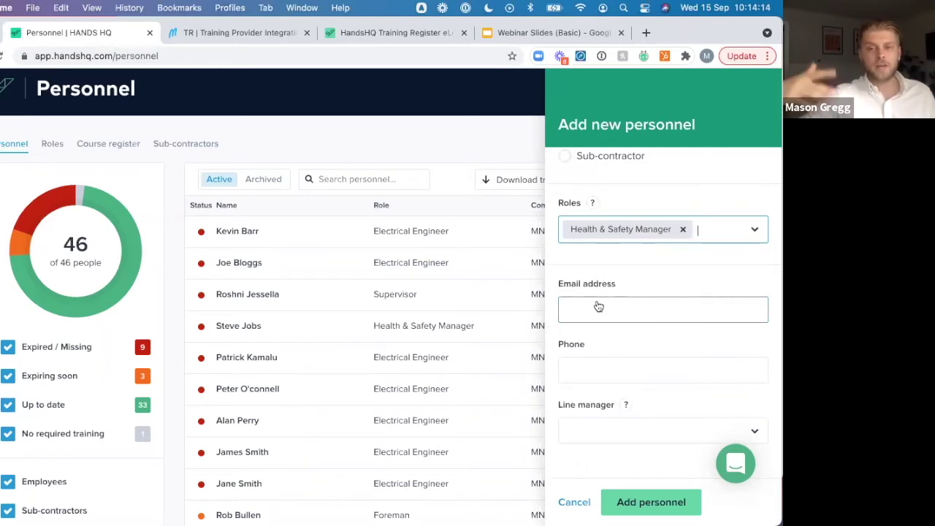
scroll(618, 414, "down", 2)
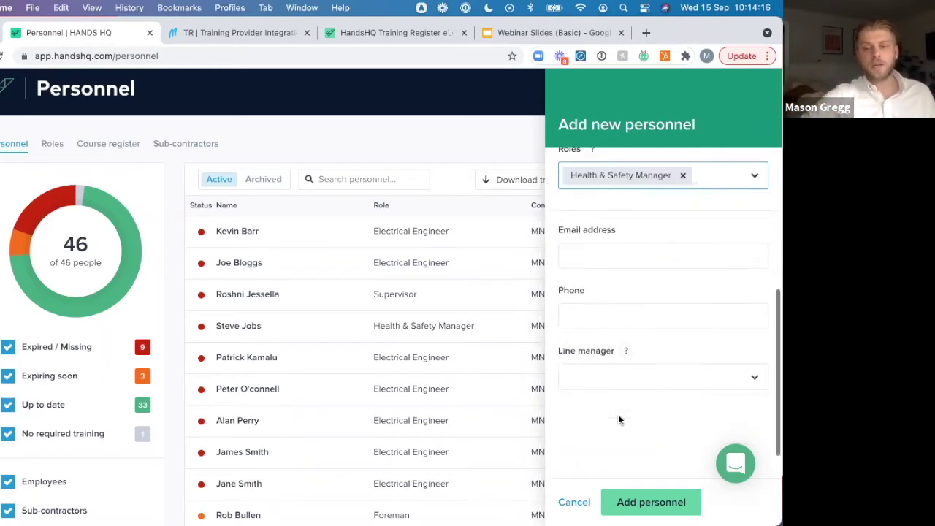
scroll(618, 414, "up", 5)
scroll(618, 418, "down", 2)
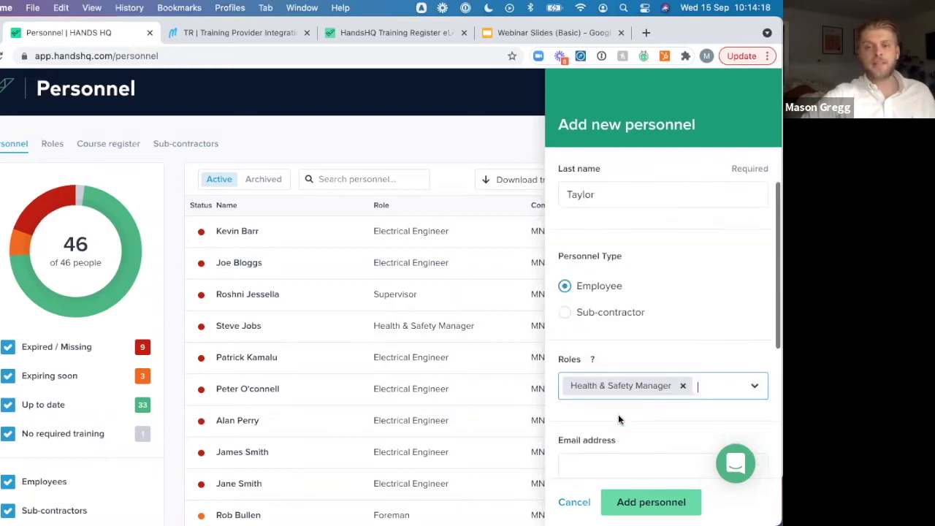
scroll(648, 428, "down", 3)
left_click(654, 507)
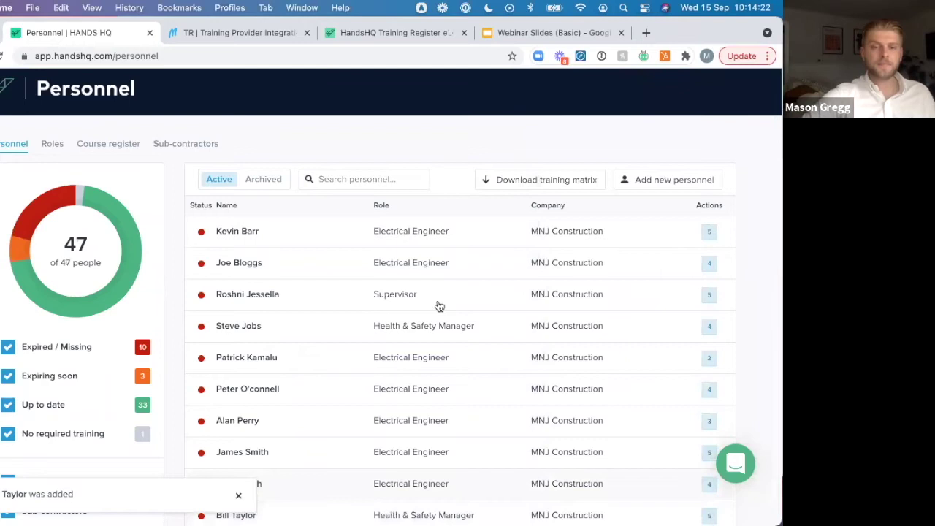
scroll(439, 307, "down", 5)
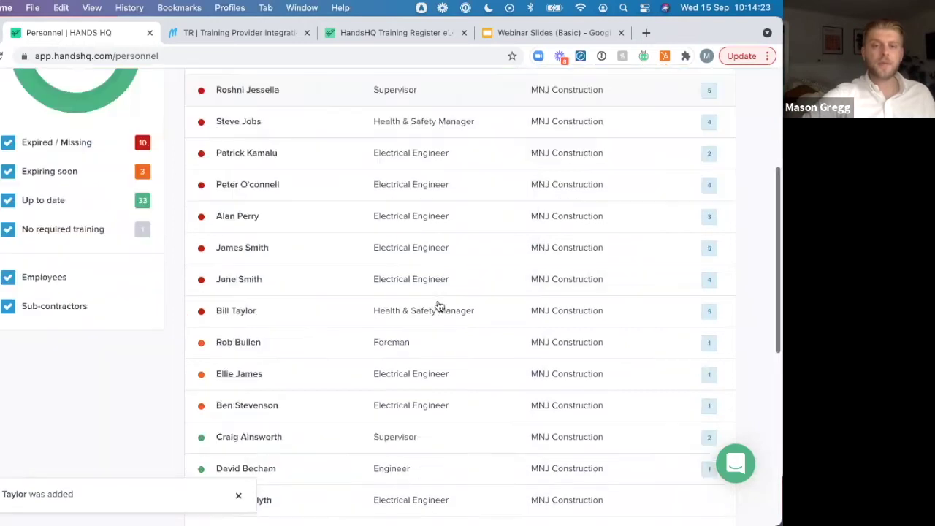
left_click(267, 313)
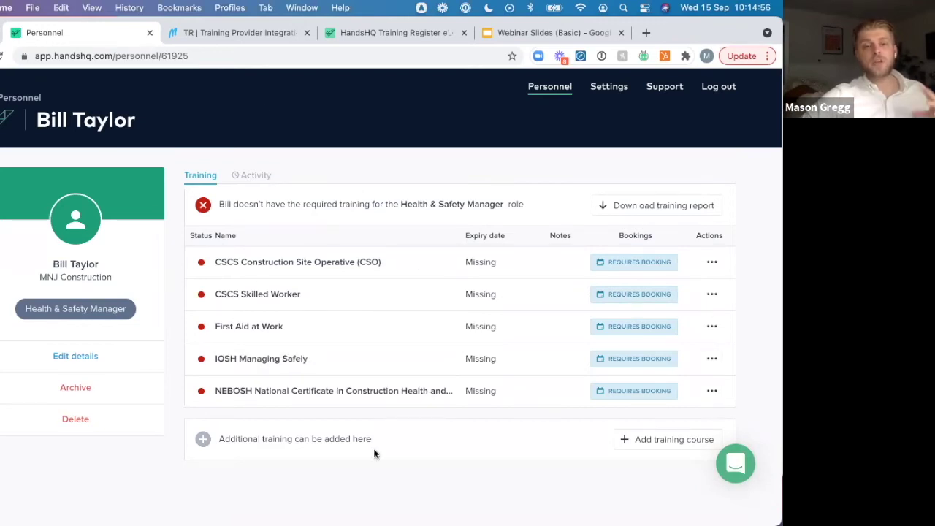
Search 'p' and add PT Training Course to the profile as not required
left_click(672, 442)
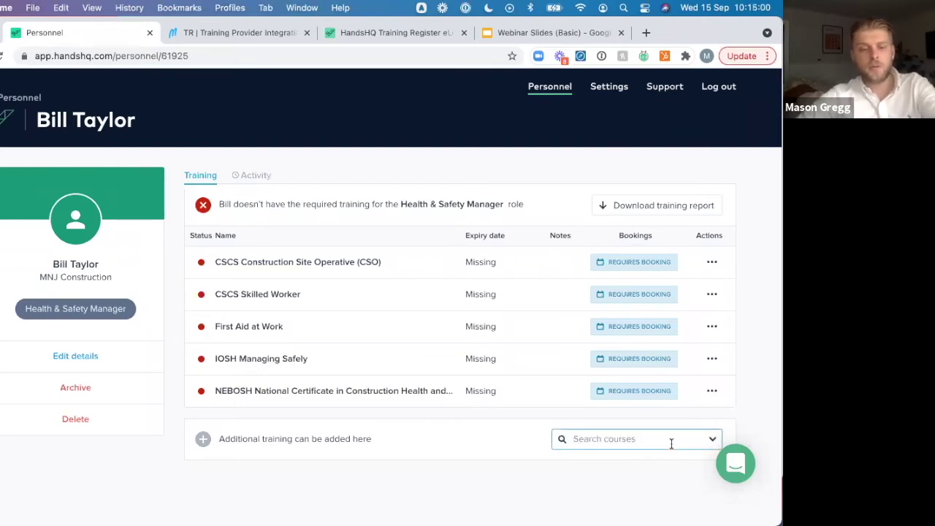
type("p")
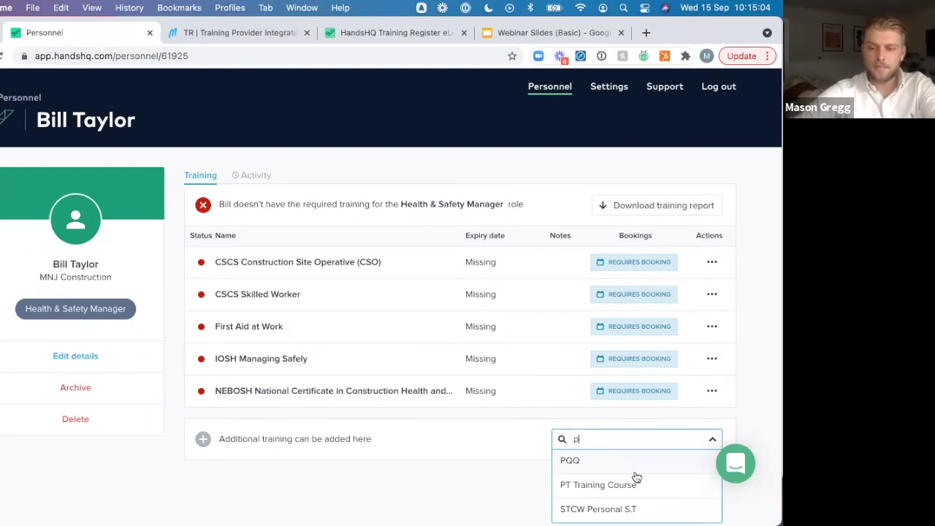
left_click(617, 486)
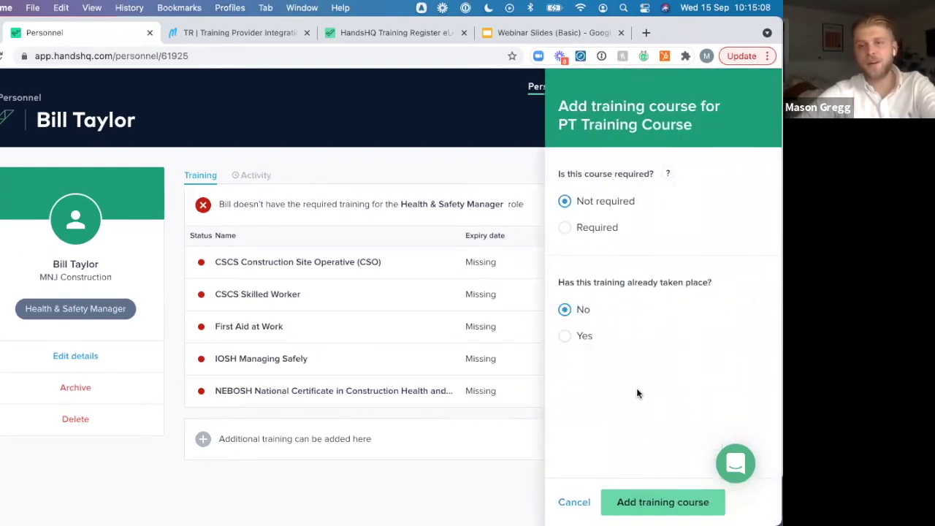
left_click(647, 501)
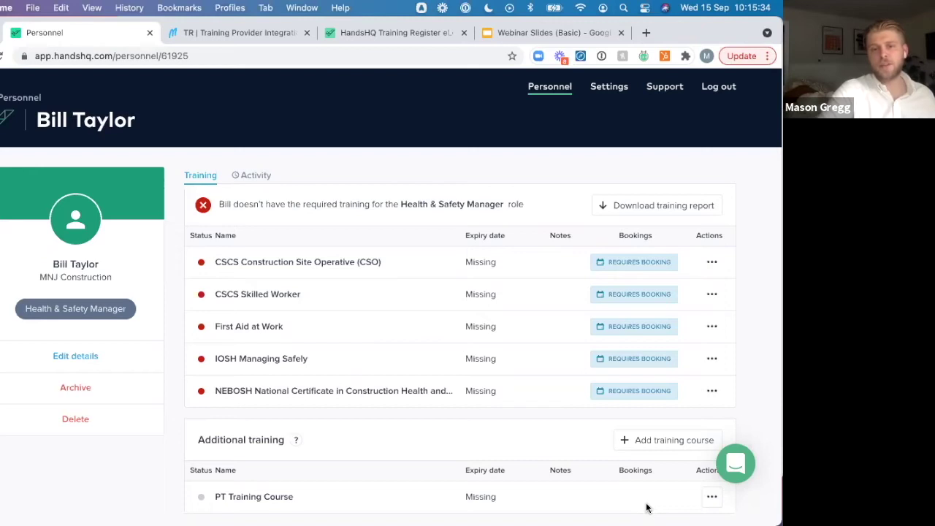
Delete PT Training Course from the profile and confirm the removal
left_click(710, 498)
scroll(658, 470, "down", 3)
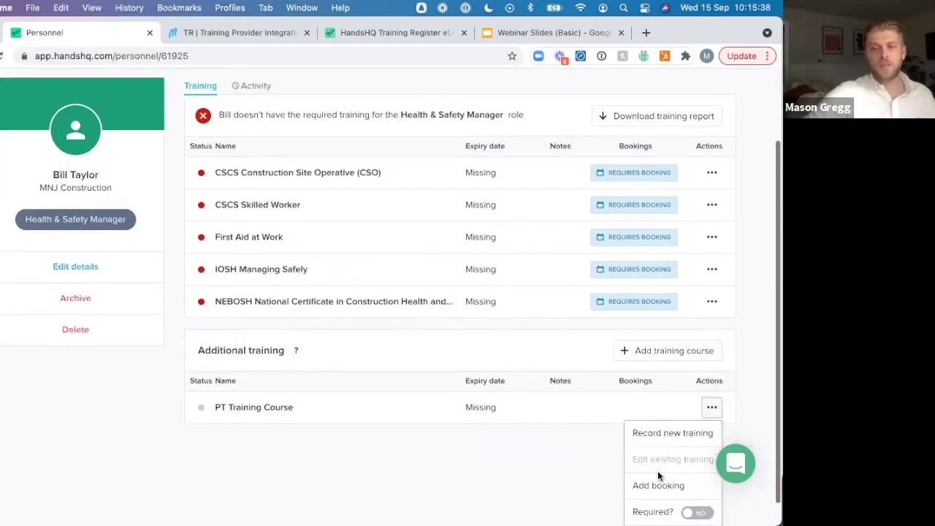
left_click(660, 511)
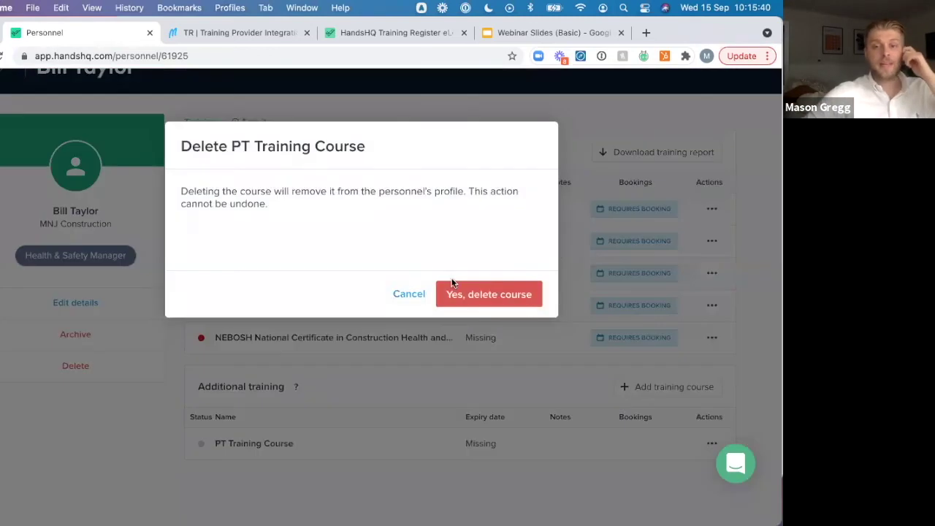
left_click(462, 292)
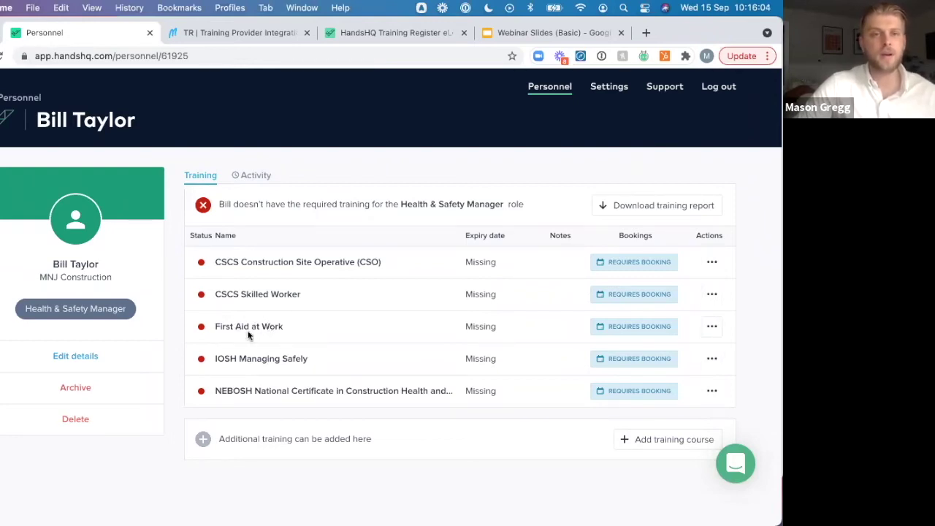
Start an Add booking form for First Aid at Work and open its date picker
mouse_move(203, 331)
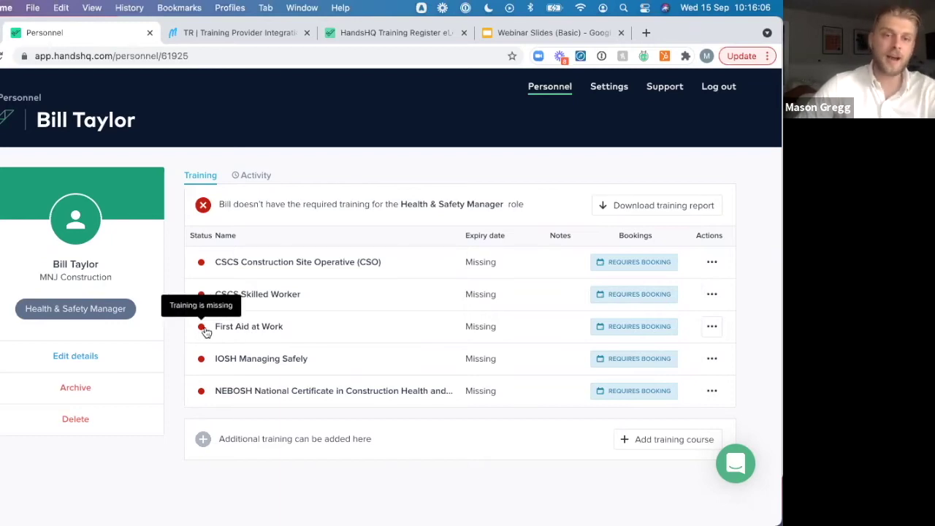
left_click(713, 327)
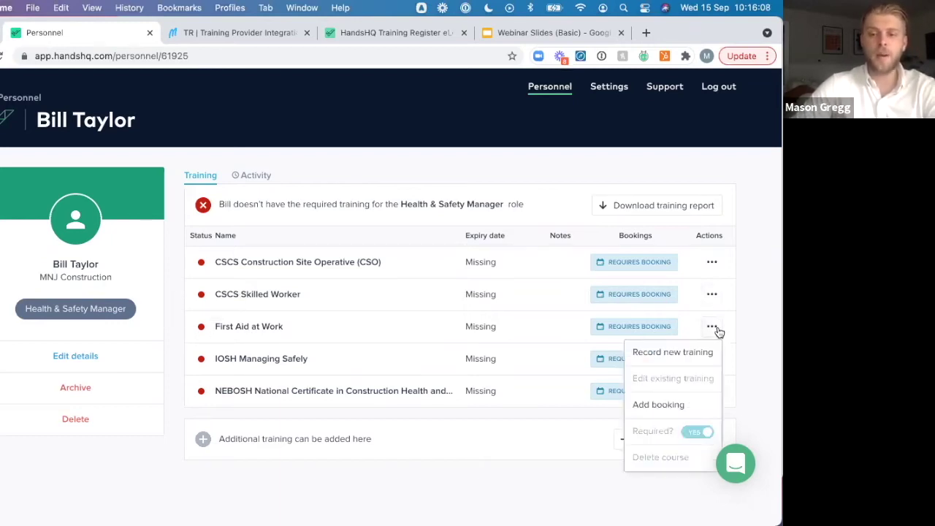
left_click(662, 403)
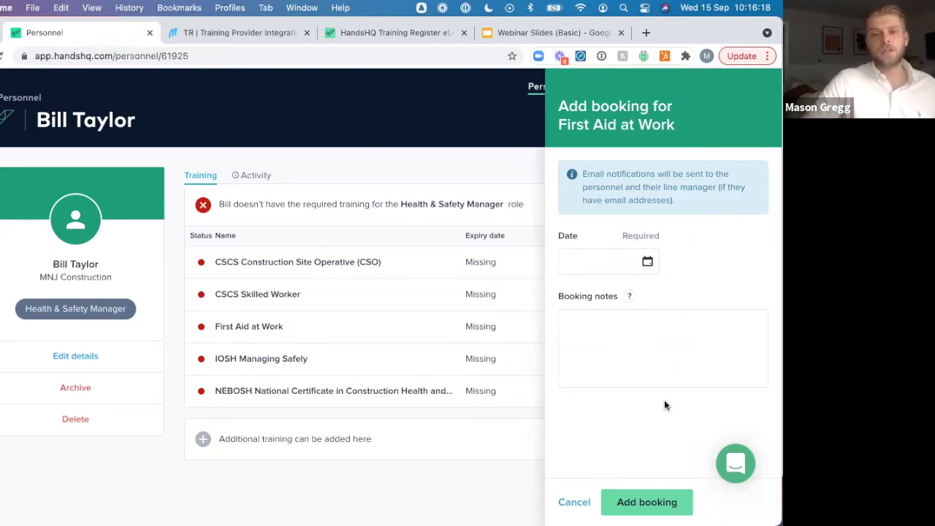
left_click(647, 261)
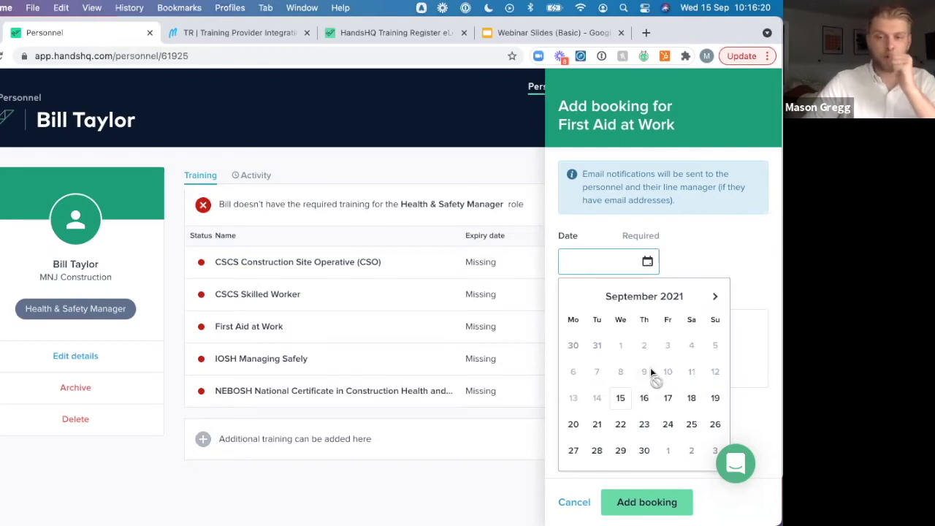
Book First Aid at Work for 30 September 2021 with booking note '1234567'
left_click(643, 450)
left_click(611, 346)
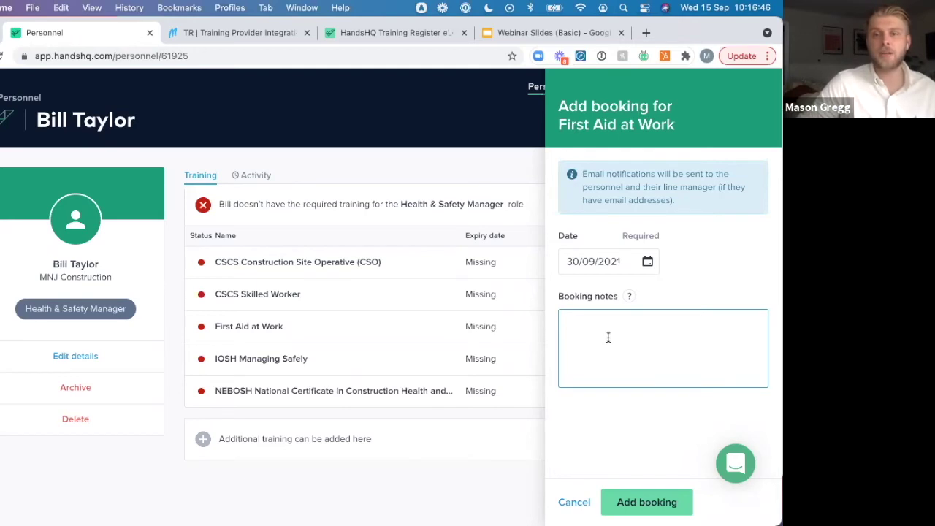
type("1234567")
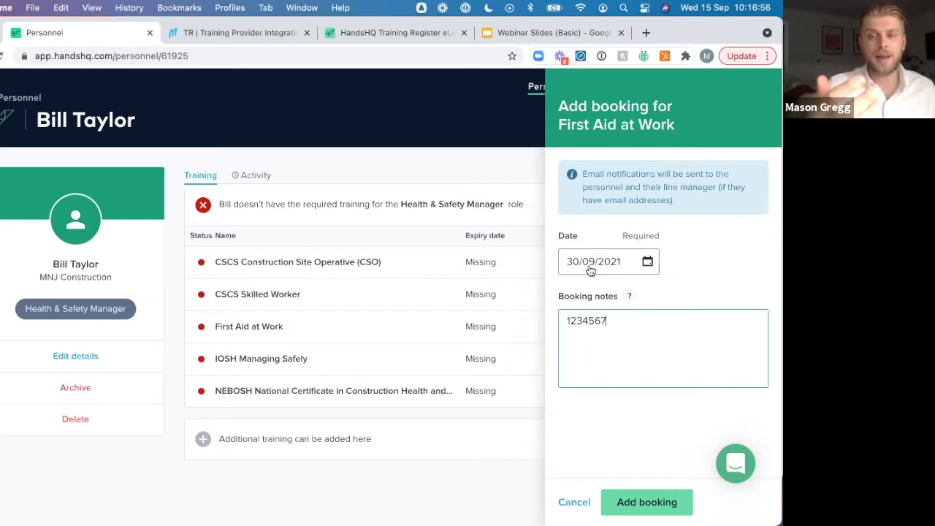
left_click(644, 500)
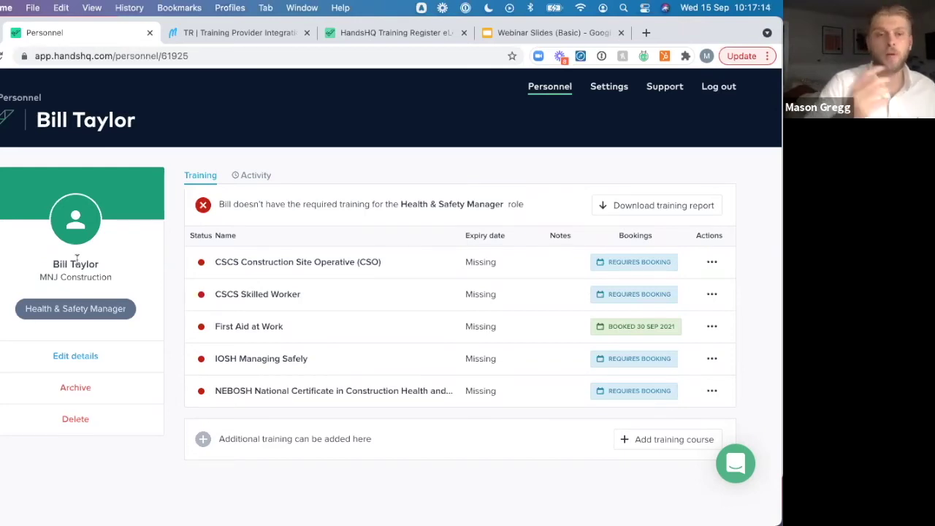
Record IOSH Managing Safely training starting 1 September 2021, with the certificate dragged in as evidence
left_click(712, 360)
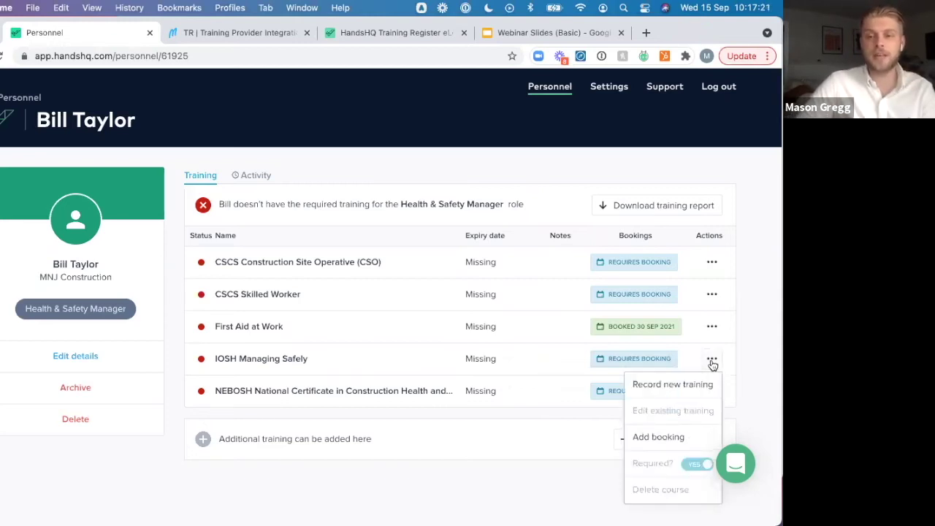
left_click(670, 386)
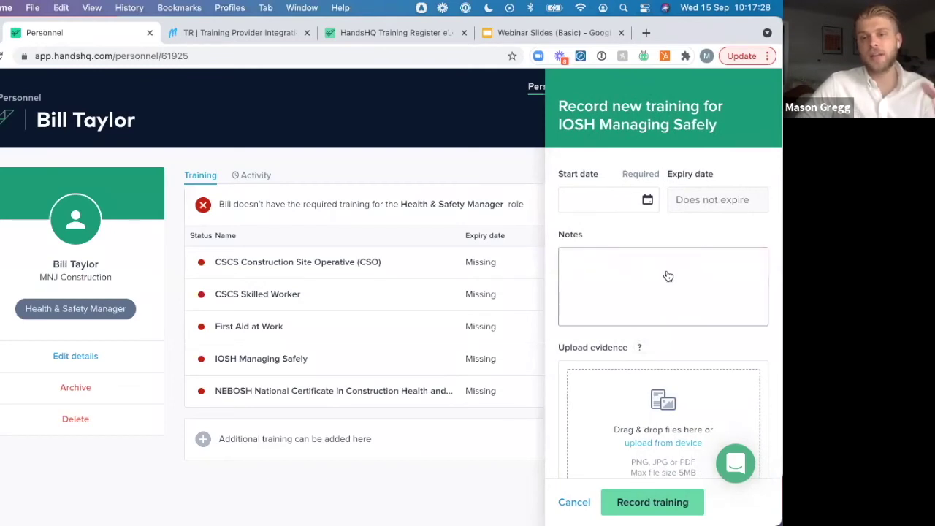
left_click(647, 199)
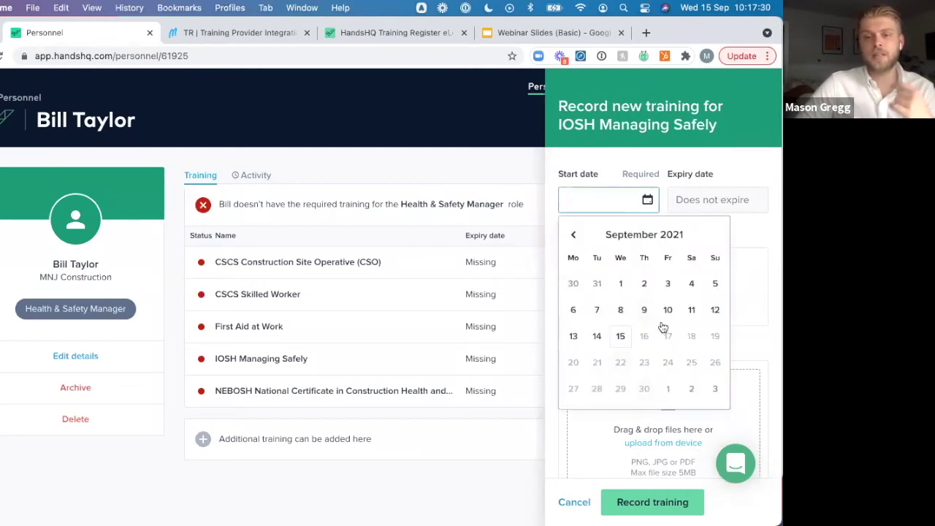
left_click(621, 288)
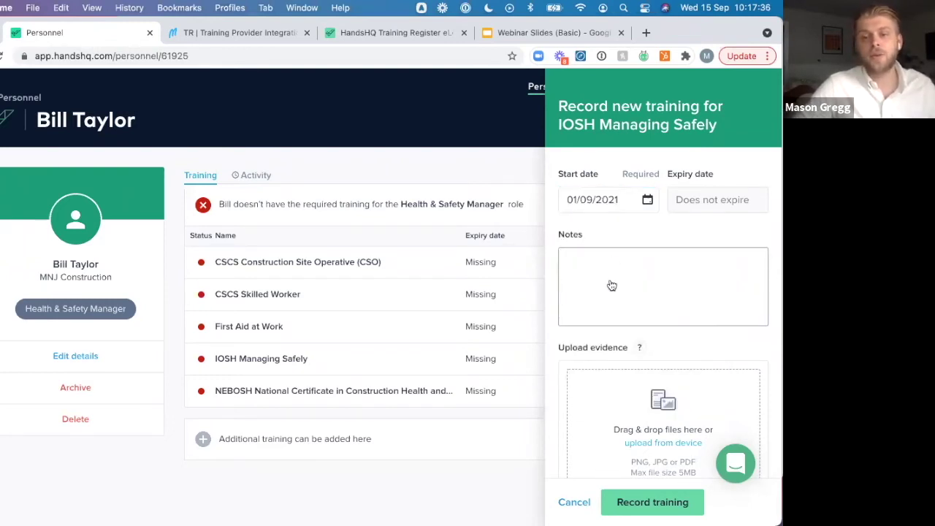
scroll(629, 353, "down", 2)
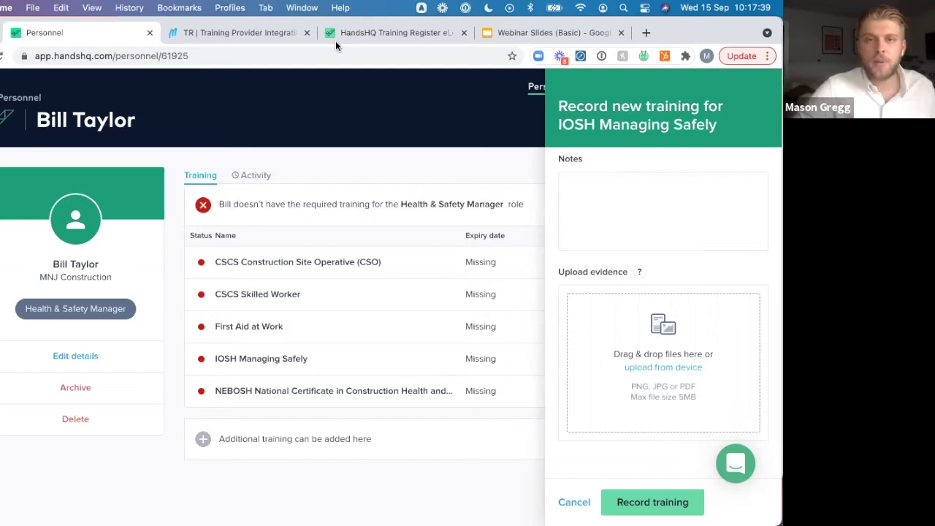
left_click_drag(335, 45, 579, 331)
scroll(578, 331, "down", 2)
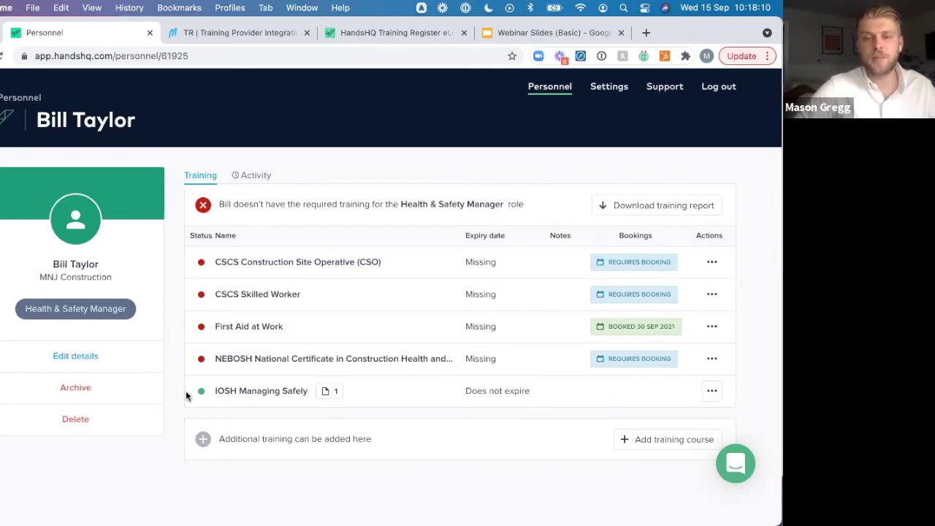
Return to the Personnel list and open the employee record found by searching 'mason'
left_click(30, 99)
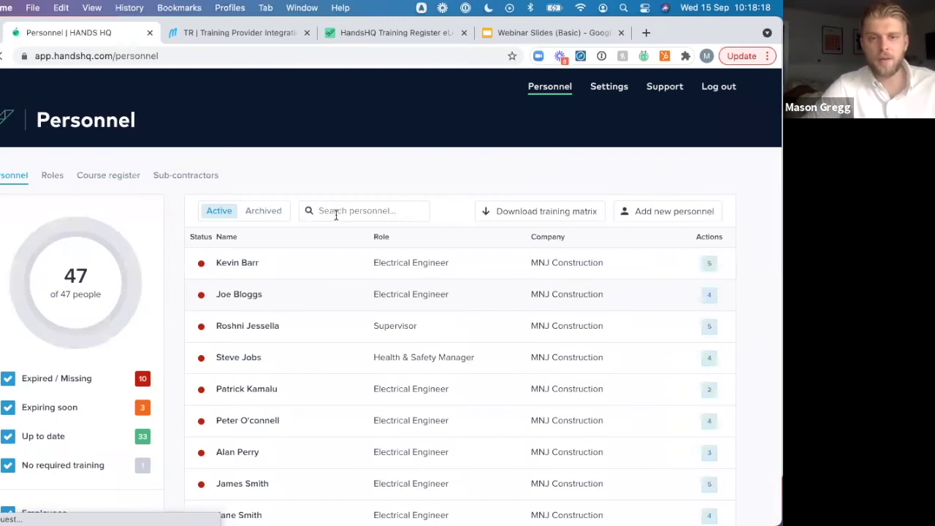
left_click(336, 212)
type("mason")
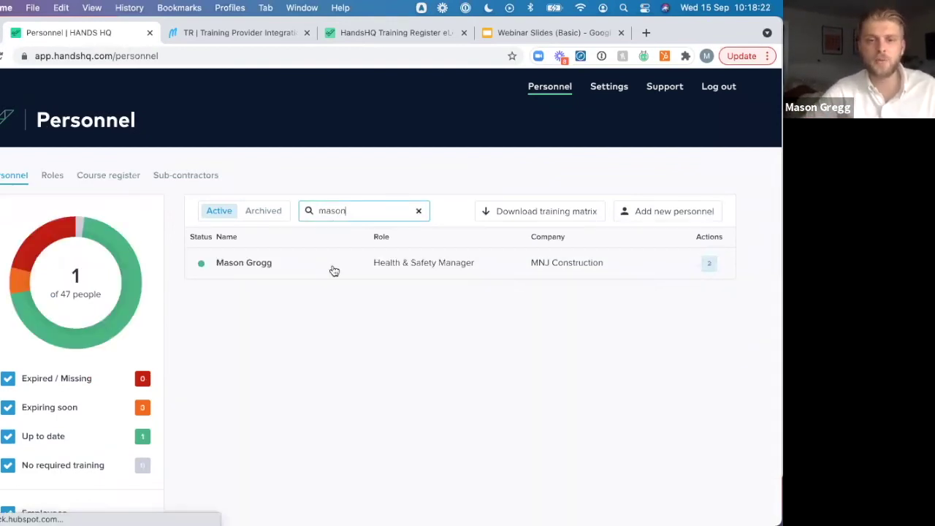
left_click(333, 271)
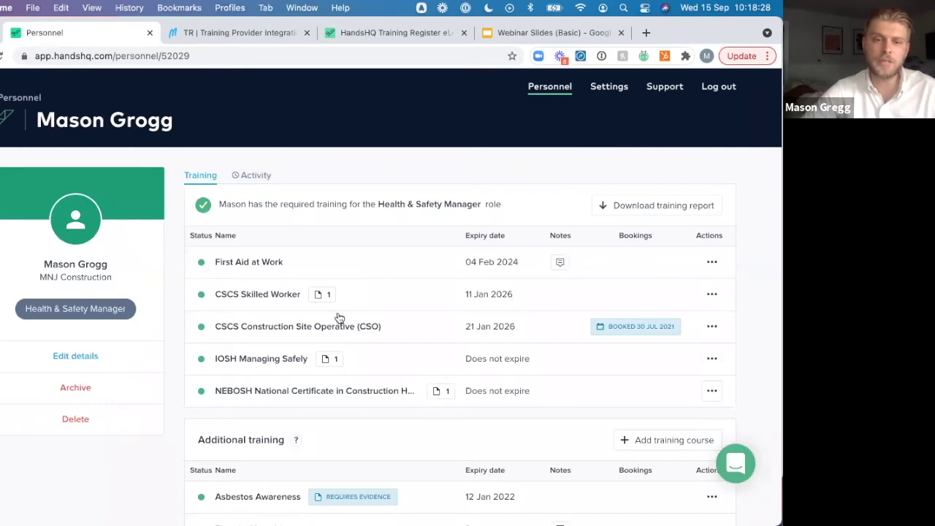
Preview the NEBOSH certificate evidence on the record, then close it
left_click(444, 393)
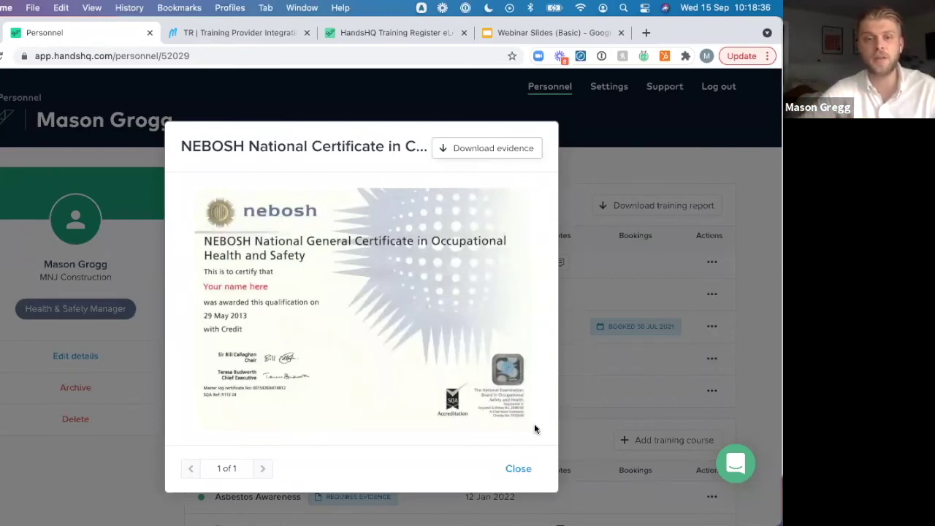
left_click(521, 471)
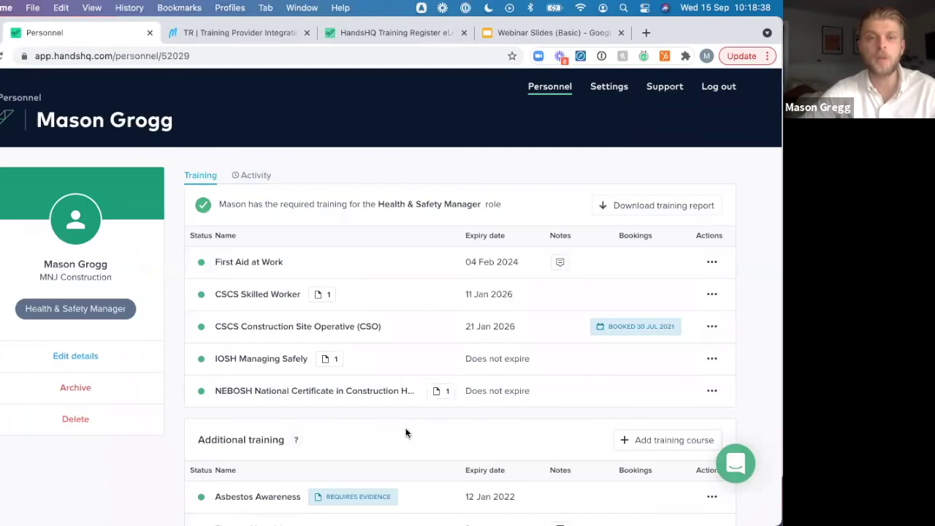
scroll(405, 428, "down", 3)
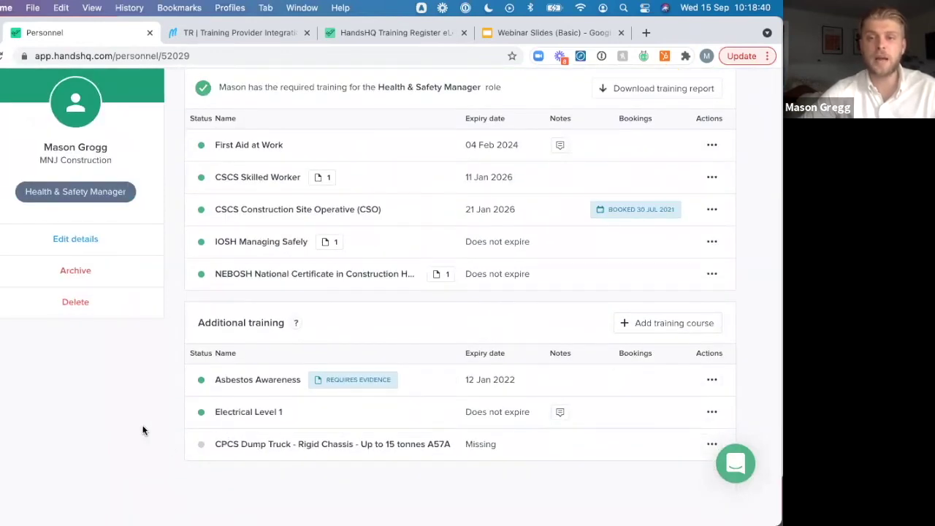
scroll(143, 430, "up", 1)
scroll(143, 431, "up", 1)
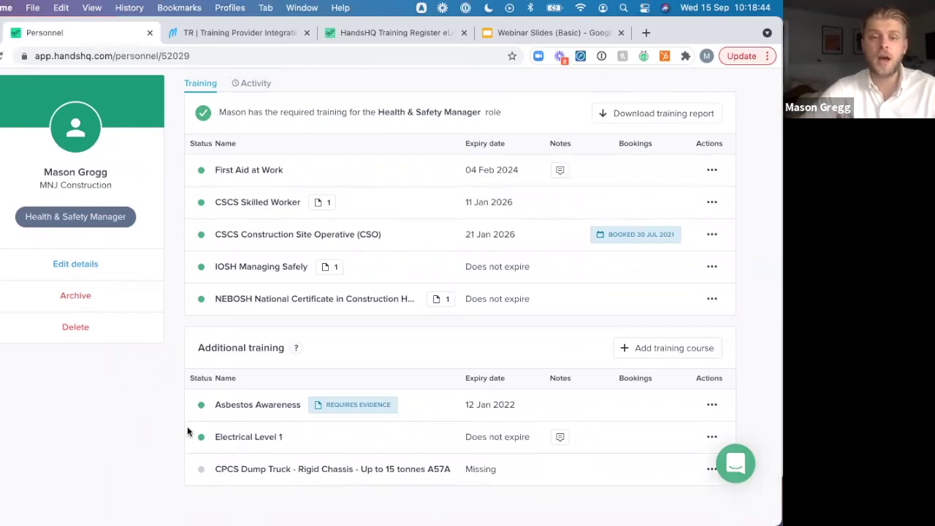
mouse_move(346, 413)
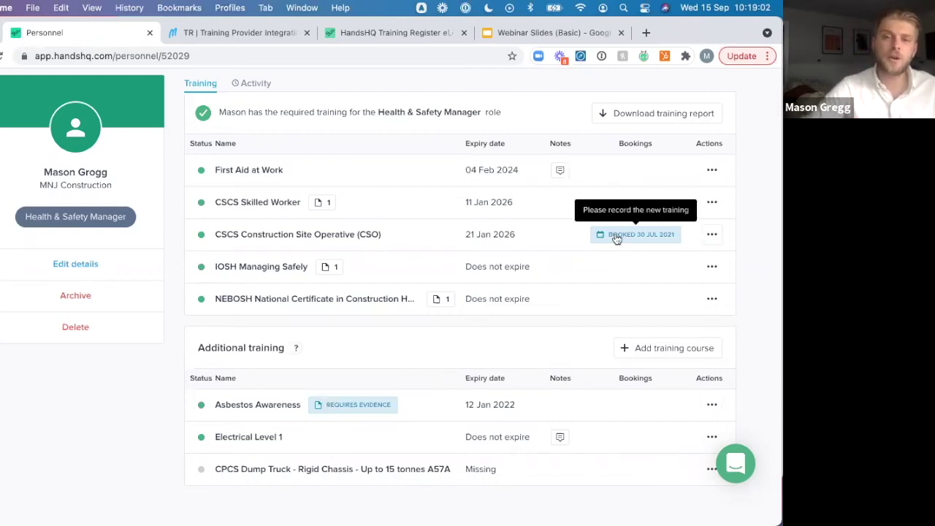
left_click(711, 234)
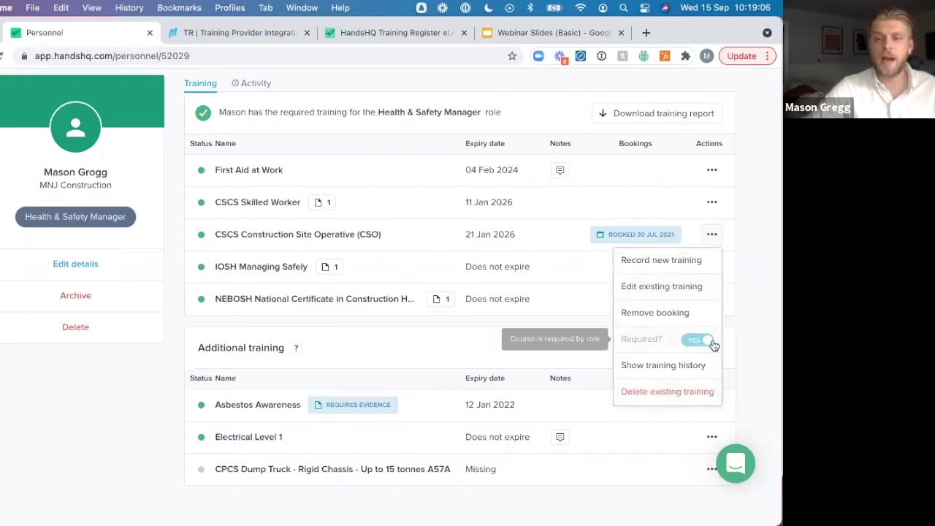
Remove and confirm removal of the CSCS Construction Site Operative course booking
left_click(677, 313)
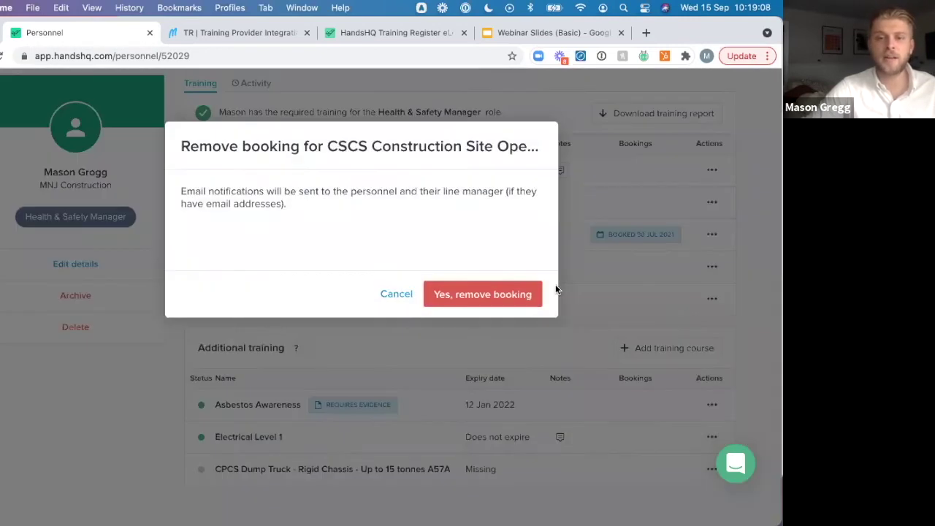
left_click(498, 295)
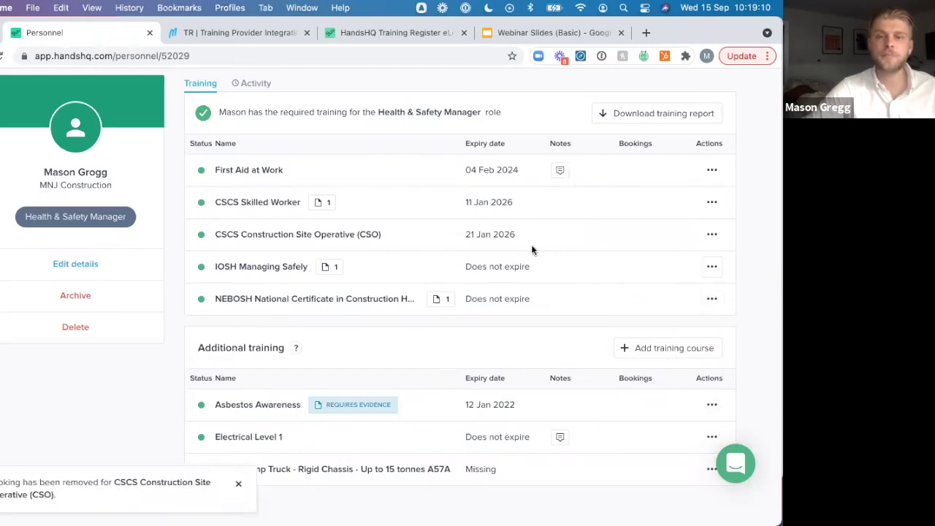
scroll(532, 247, "up", 1)
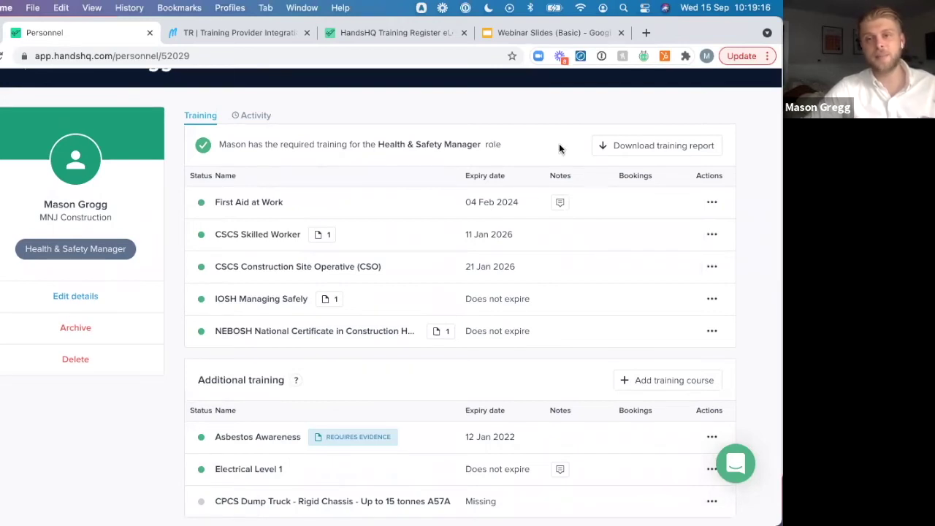
left_click(631, 149)
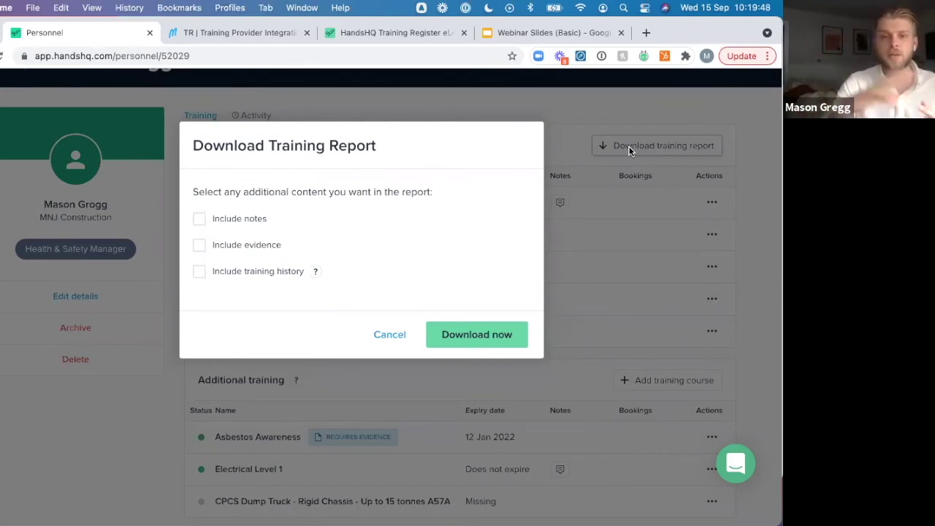
Download the training report with Include evidence ticked and open the resulting PDF
left_click(200, 246)
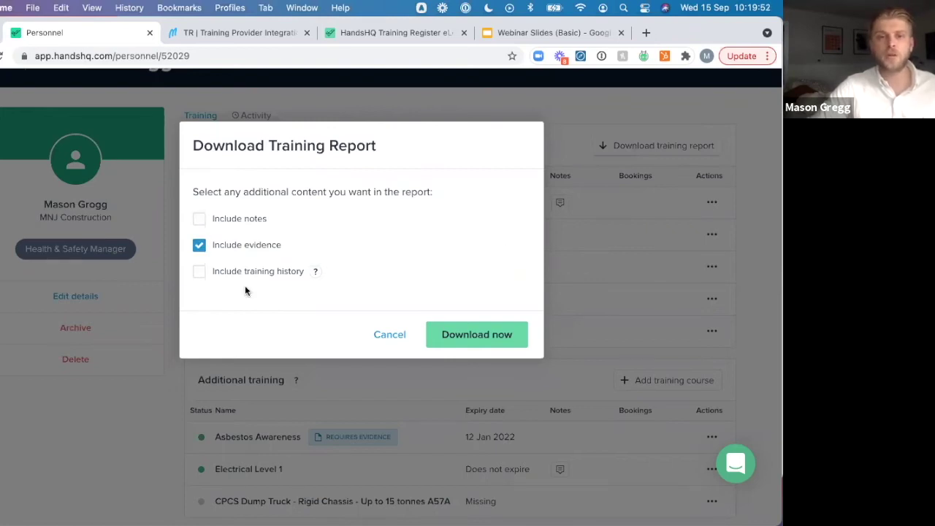
left_click(460, 336)
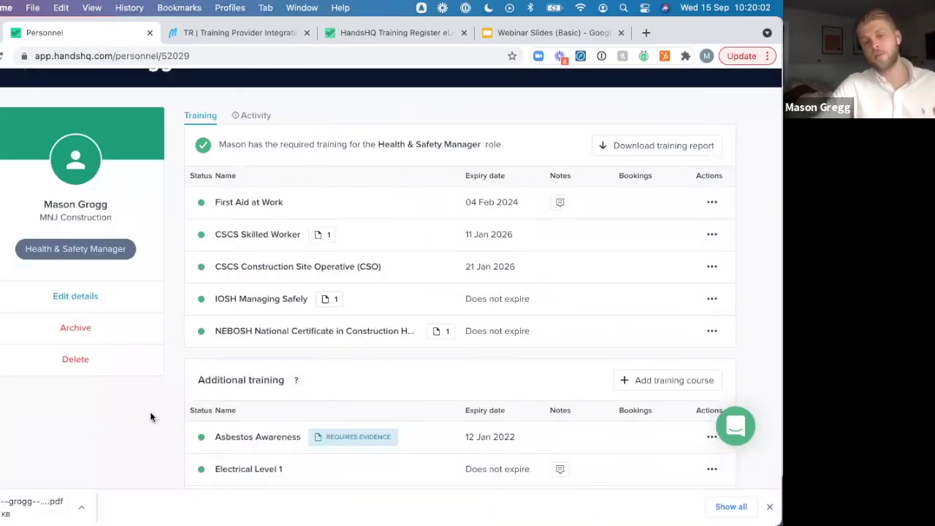
left_click(29, 504)
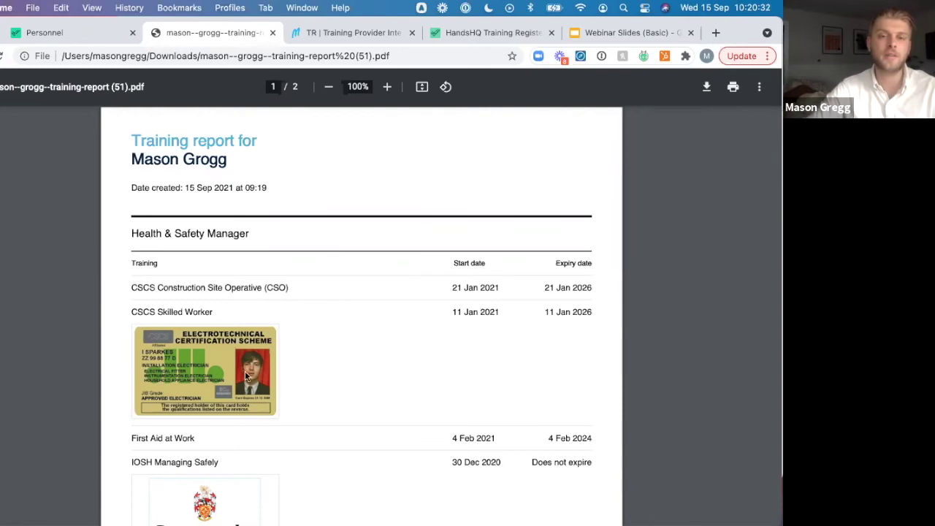
Scroll through the report's courses, start and expiry dates and certificate images, then back up
scroll(250, 332, "down", 1)
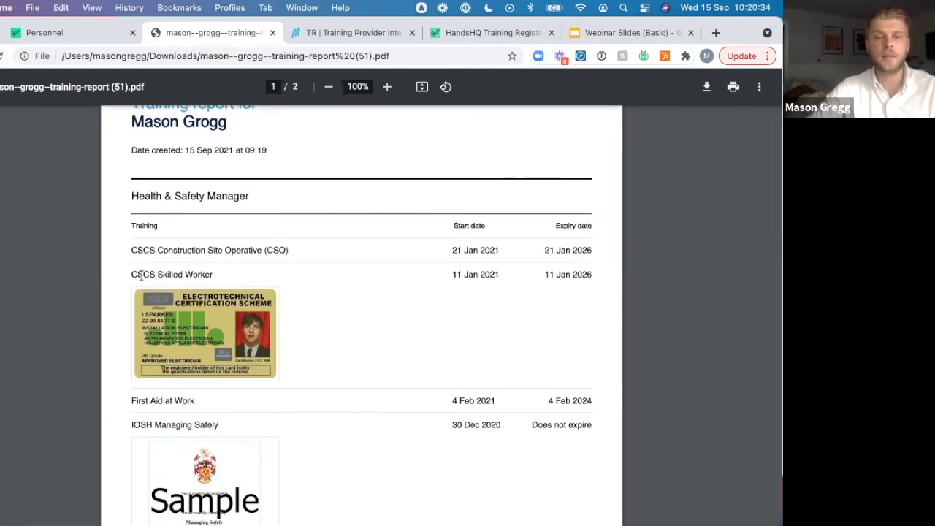
scroll(238, 337, "down", 2)
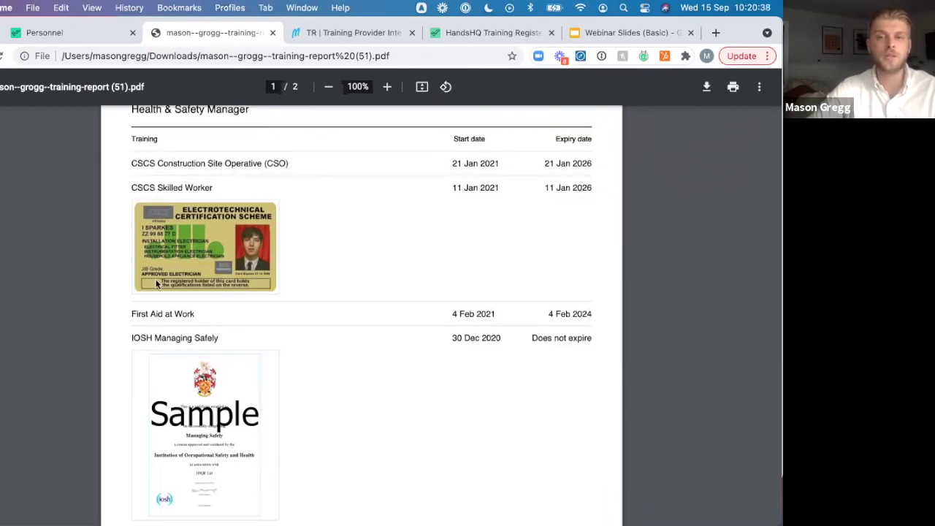
scroll(409, 227, "down", 9)
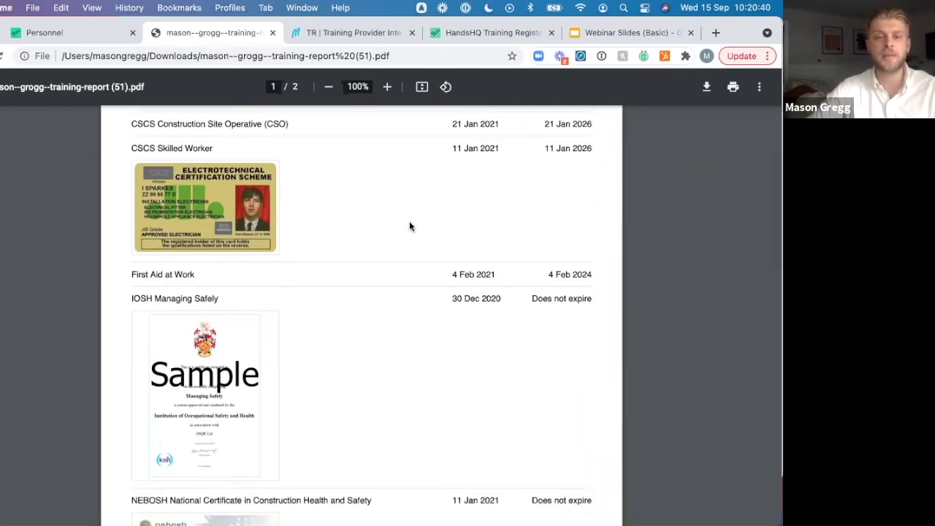
scroll(409, 226, "up", 10)
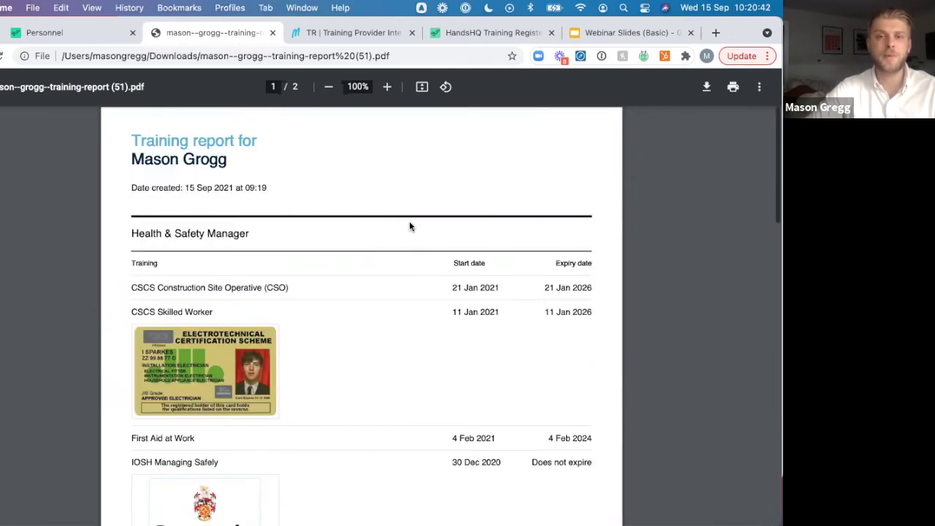
Return to the HandsHQ tab and view the employee's Activity log of dated training changes
left_click(65, 32)
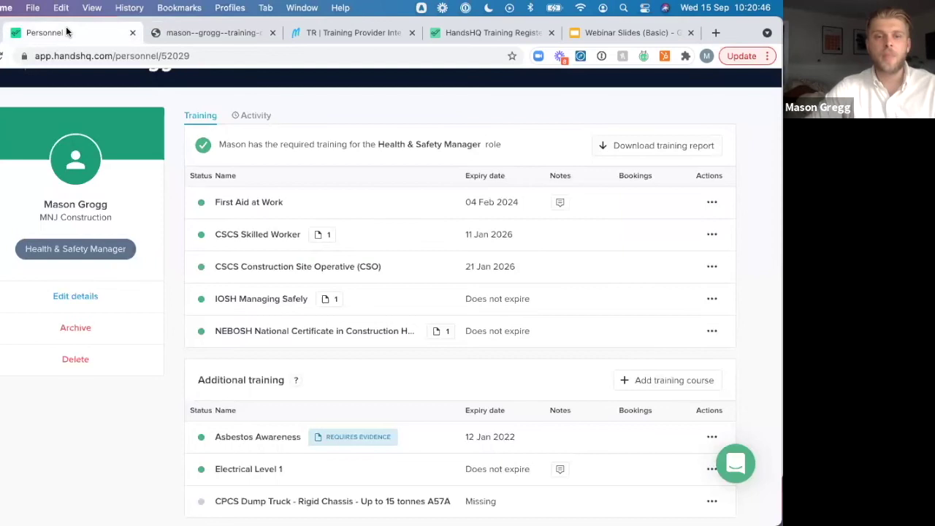
scroll(151, 285, "up", 2)
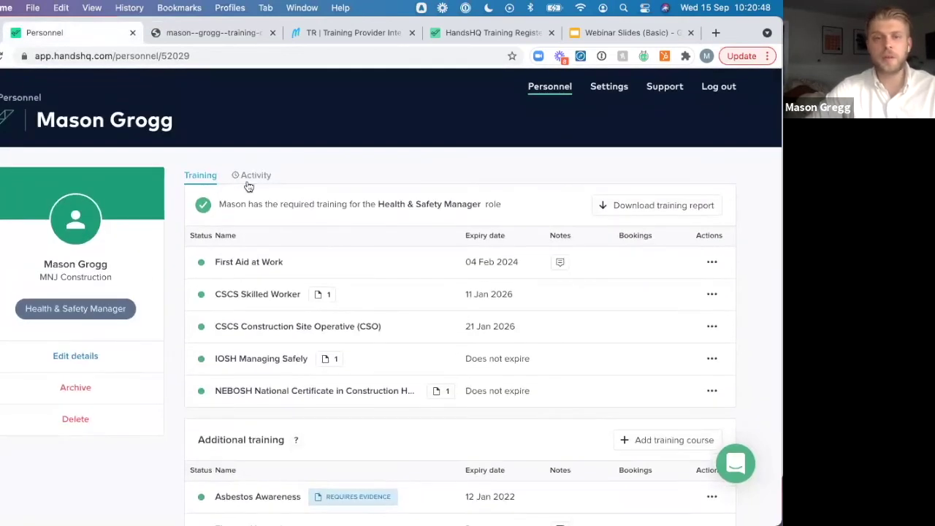
left_click(249, 177)
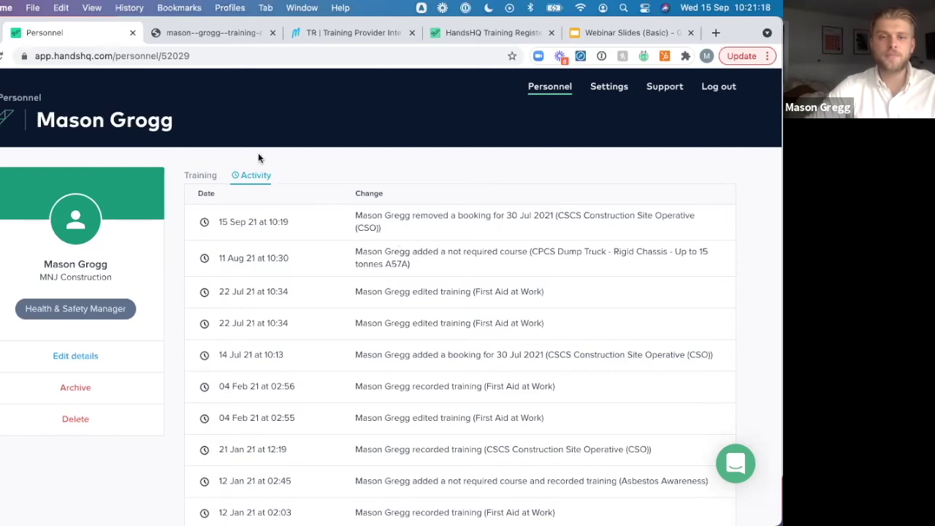
left_click(200, 180)
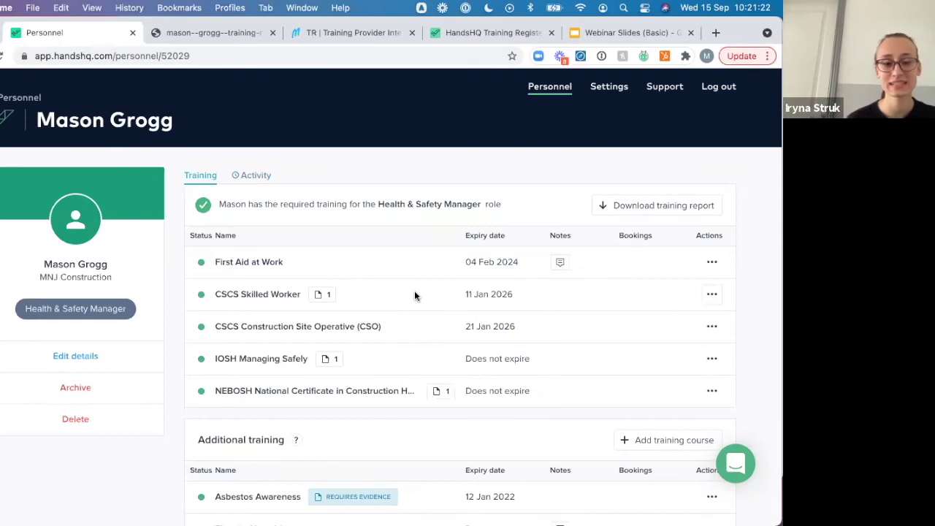
Show First Aid at Work training history and check notes on the current and two earlier records
left_click(715, 265)
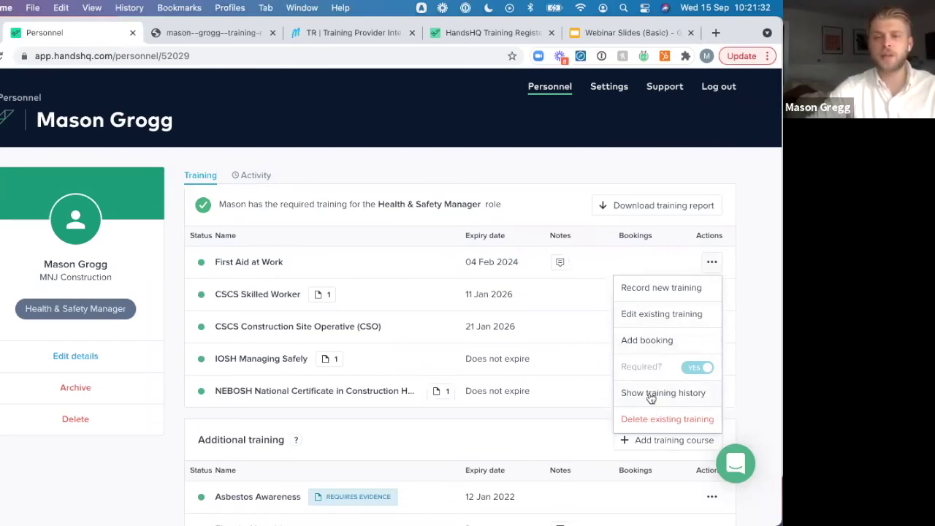
left_click(650, 397)
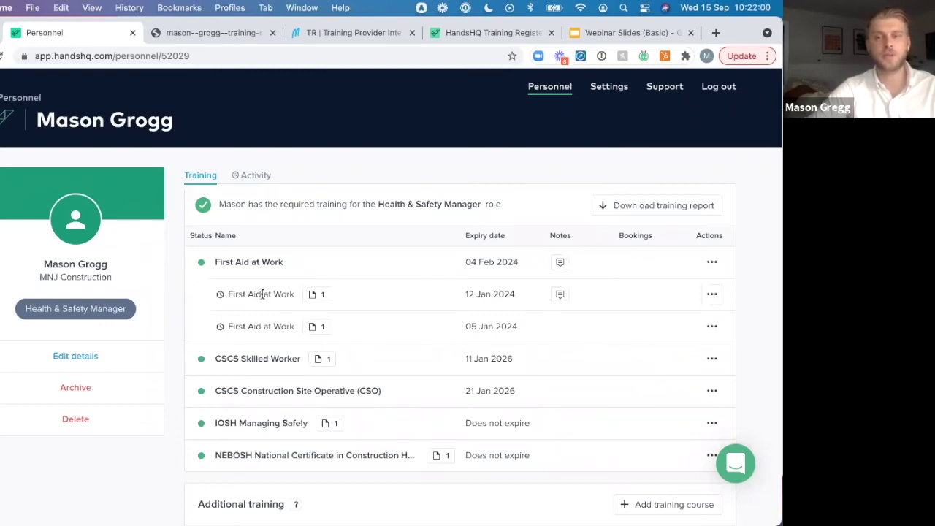
left_click(556, 293)
left_click(520, 363)
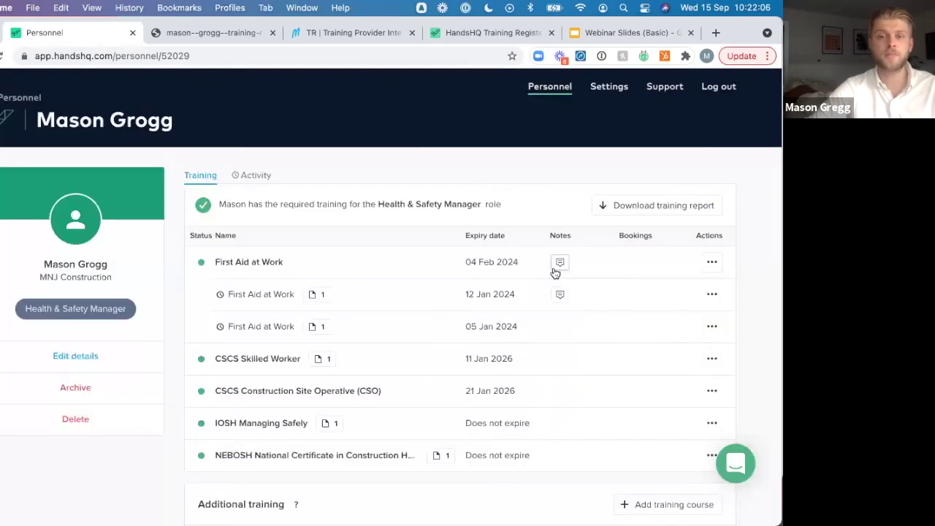
left_click(555, 269)
left_click(526, 360)
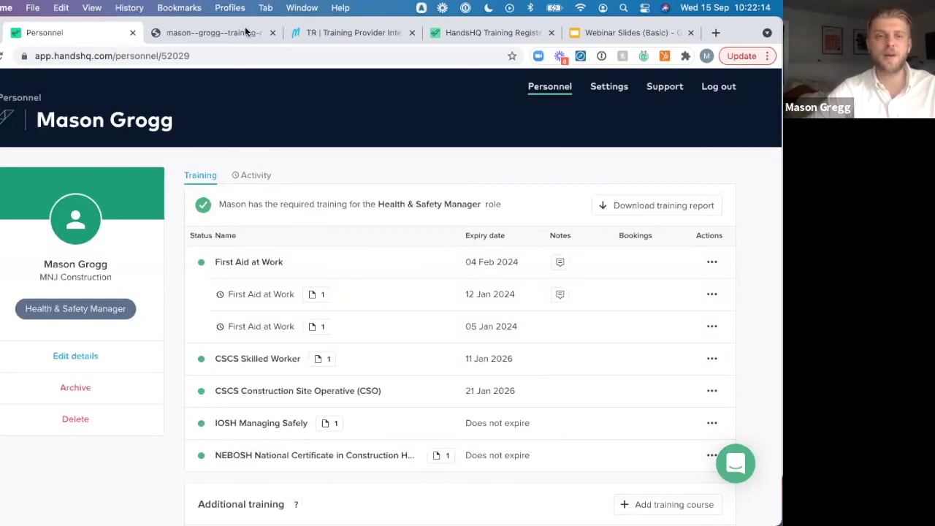
Go back to the 47-person Personnel list, then switch windows with Super+Tab
left_click(14, 100)
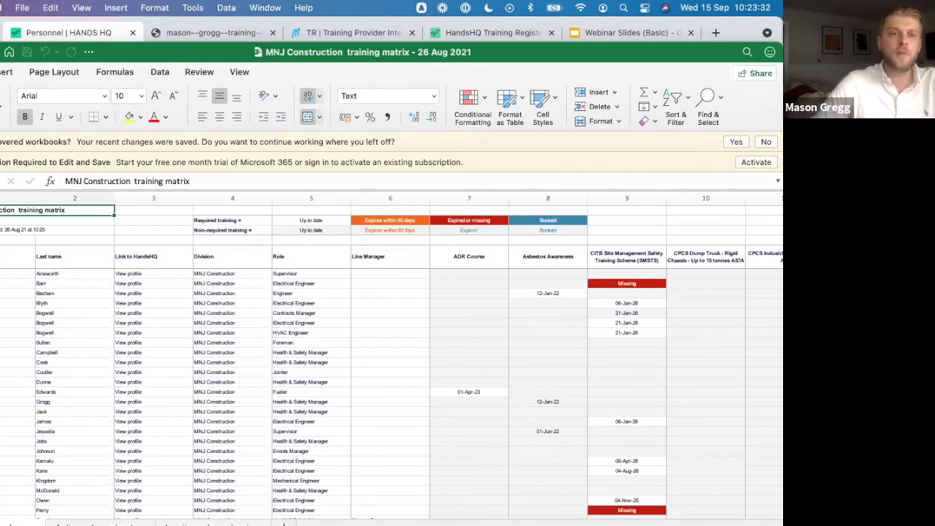
key("super+Tab")
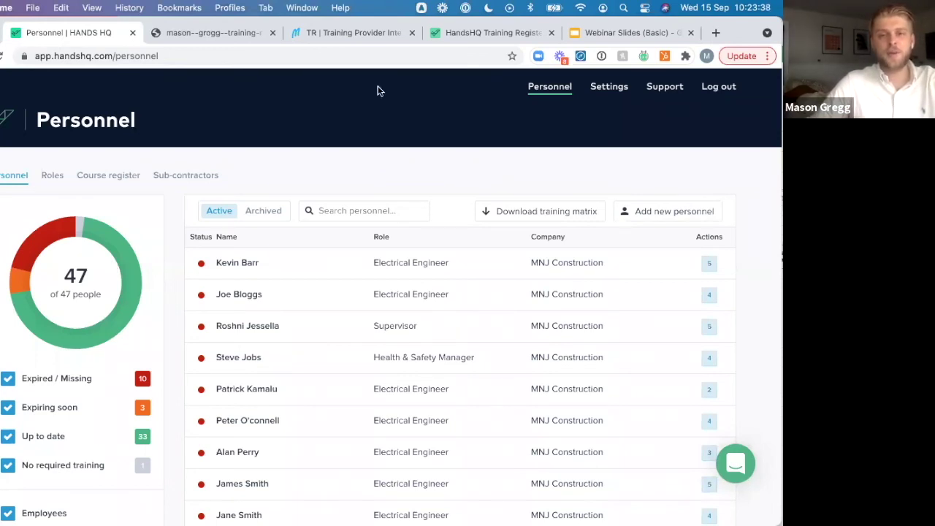
Switch to the 'eLearning + Training Register' Marvel prototype tab
left_click(352, 32)
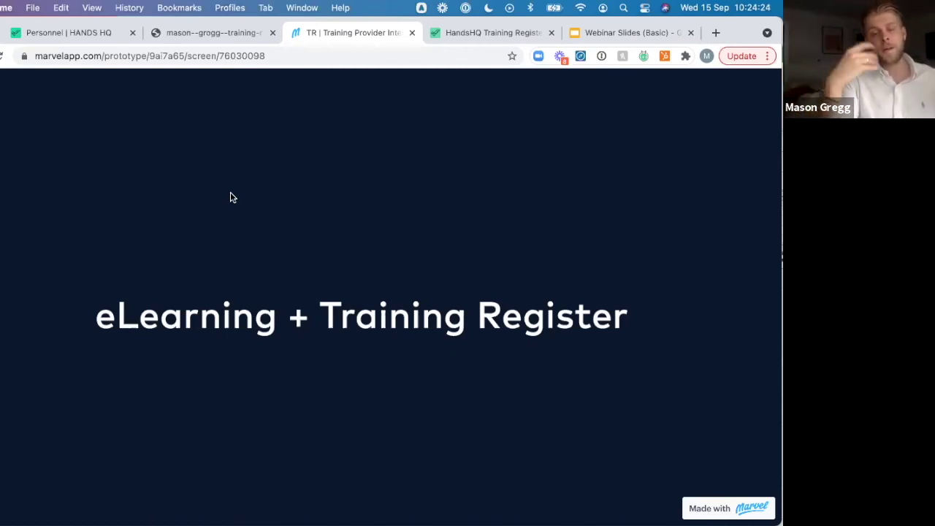
Advance to a personnel record, show Asbestos Awareness expiring soon, and enrol online
left_click(287, 306)
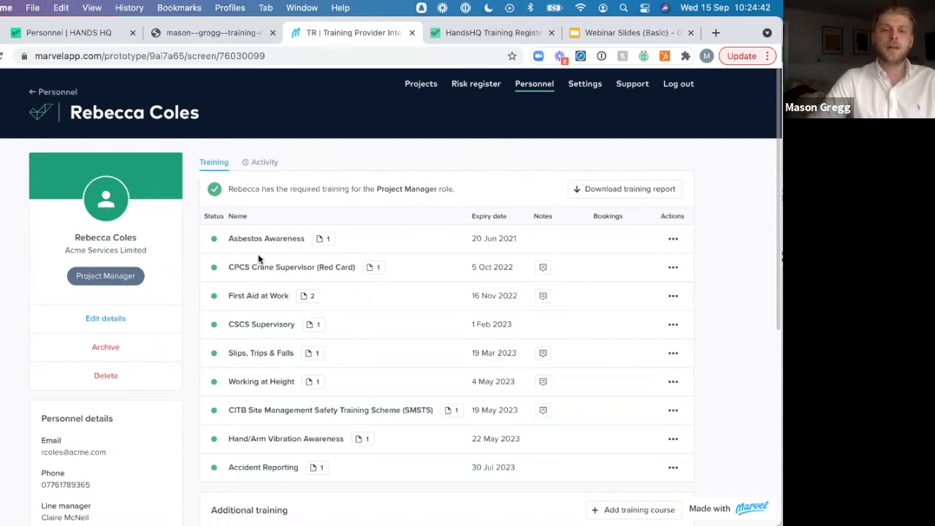
left_click(436, 291)
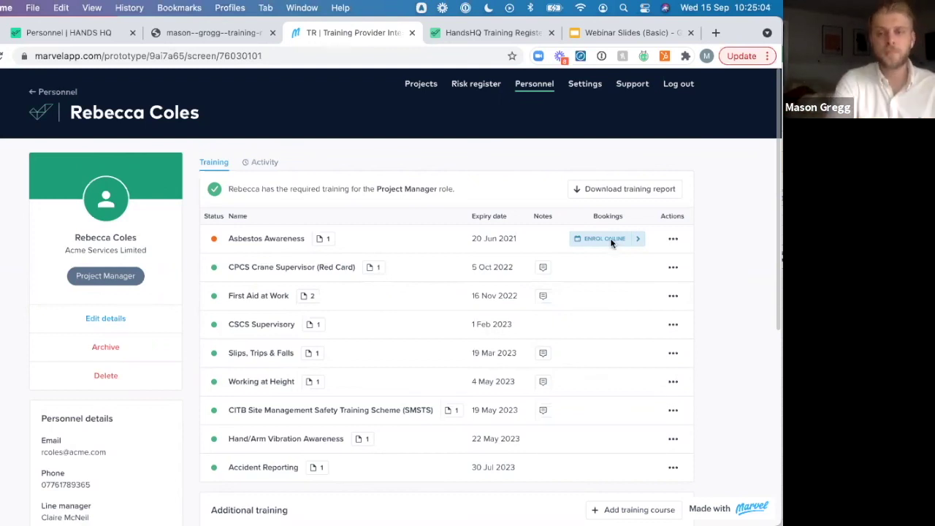
left_click(606, 239)
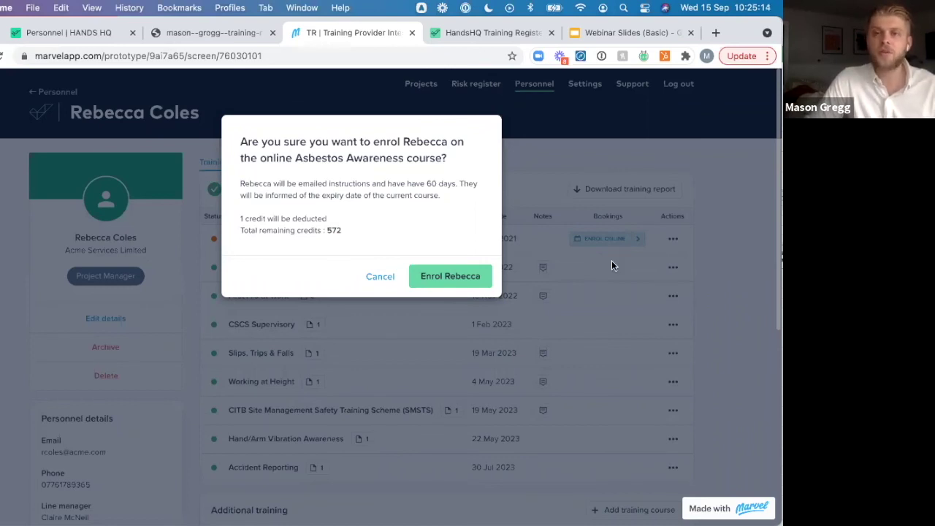
Confirm the online Asbestos Awareness enrolment and open the course from the enrolment email
left_click(452, 279)
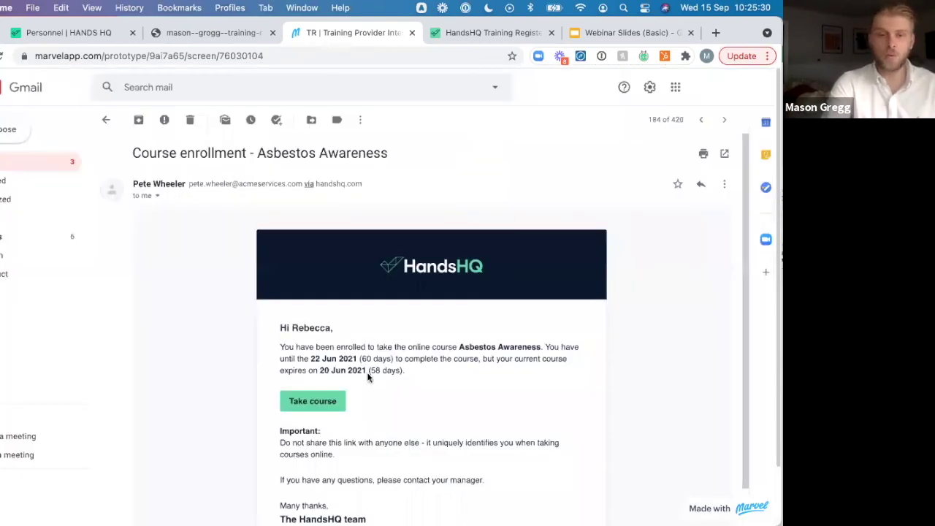
left_click(308, 404)
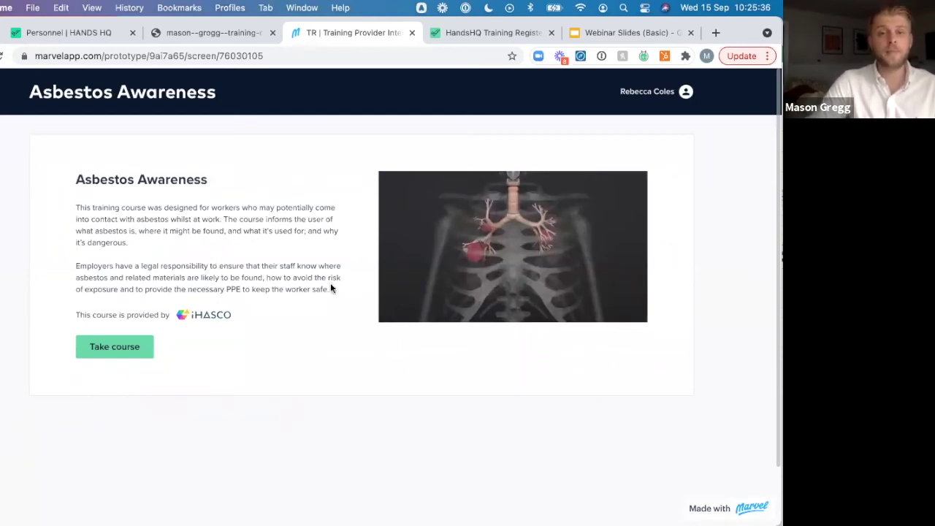
Take the Asbestos Awareness course and view its 100% certificate evidence, valid until 20 May 2022
left_click(127, 347)
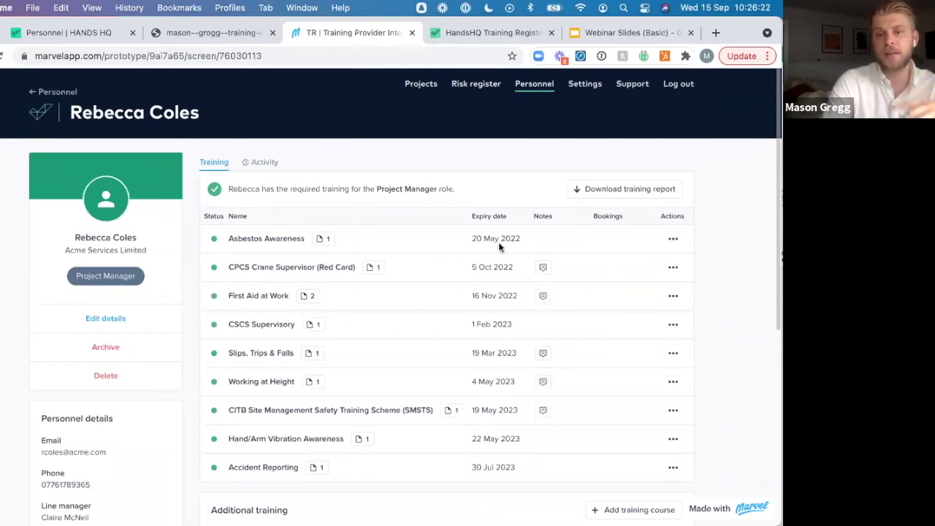
left_click(328, 239)
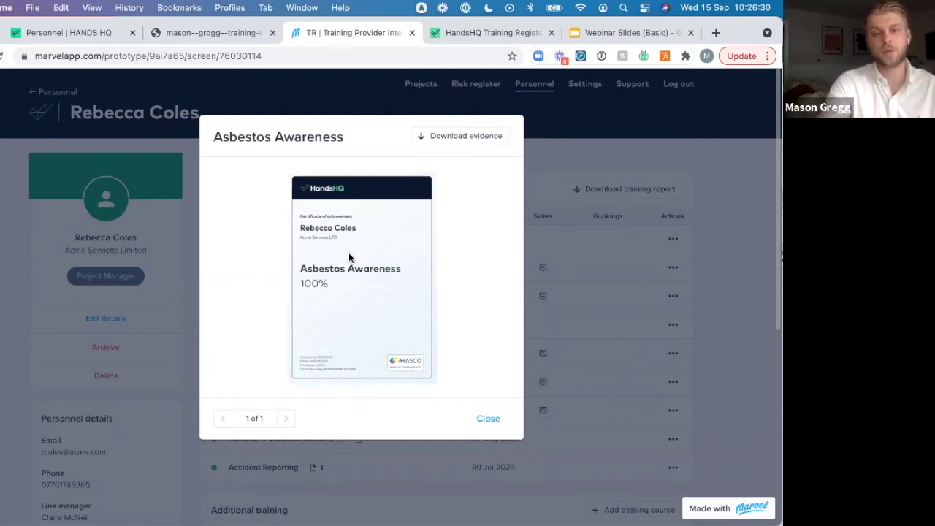
Close and reopen the Asbestos Awareness certificate, then move on to the Training Register eLearning page
left_click(489, 420)
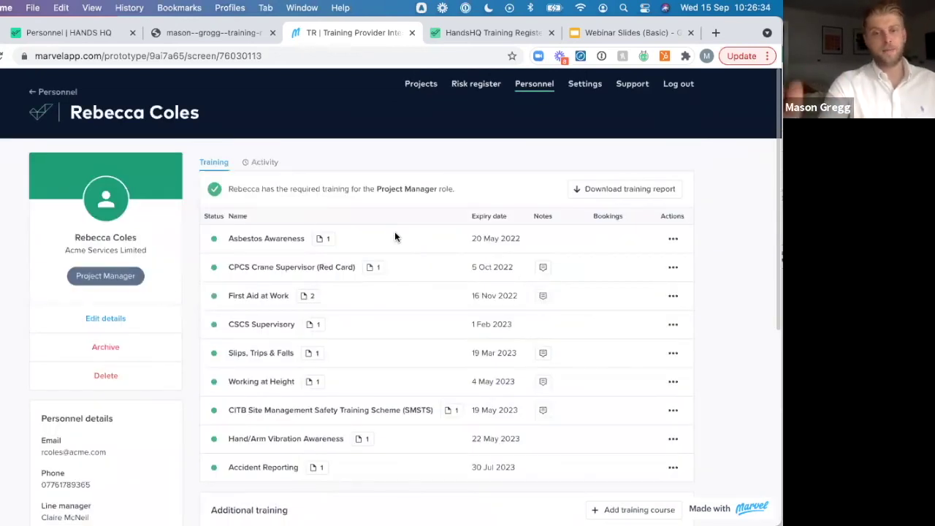
left_click(395, 232)
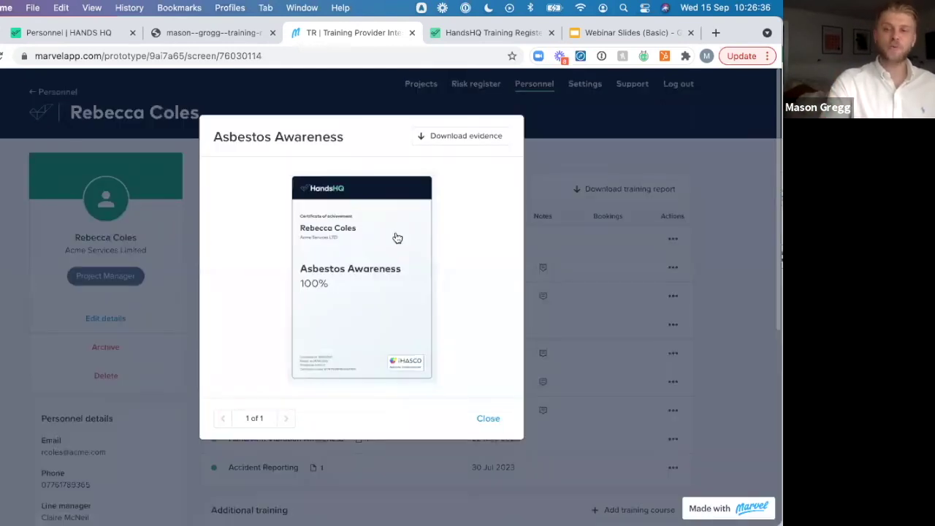
left_click(394, 237)
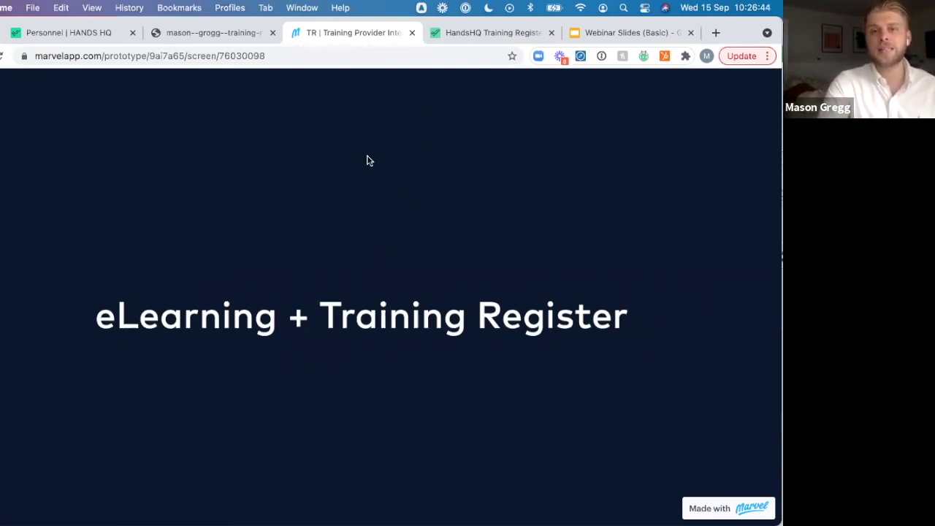
left_click(472, 33)
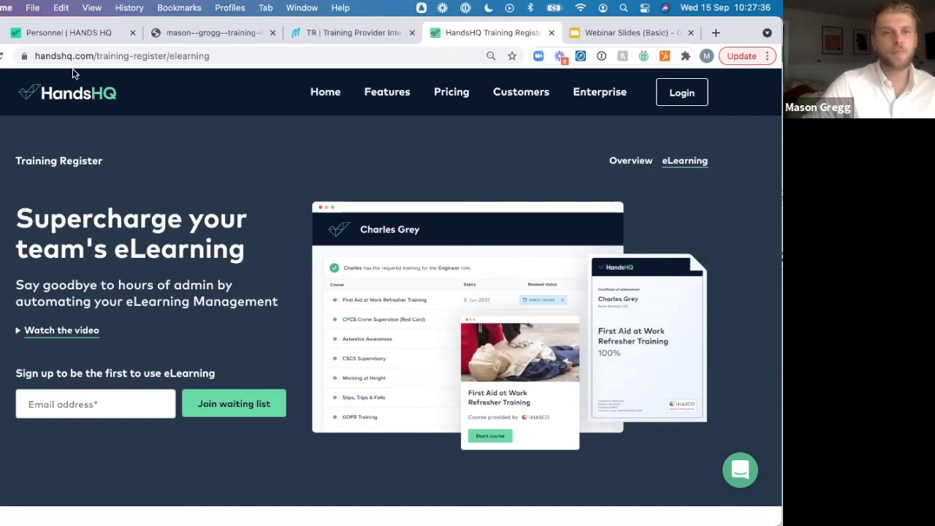
Bring up the live Personnel list showing 47 people, 3 expiring soon
left_click(60, 31)
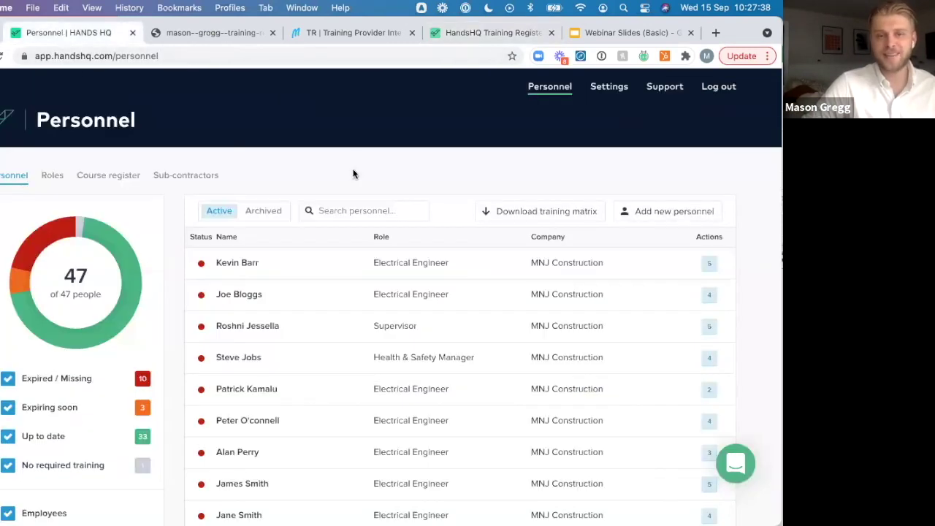